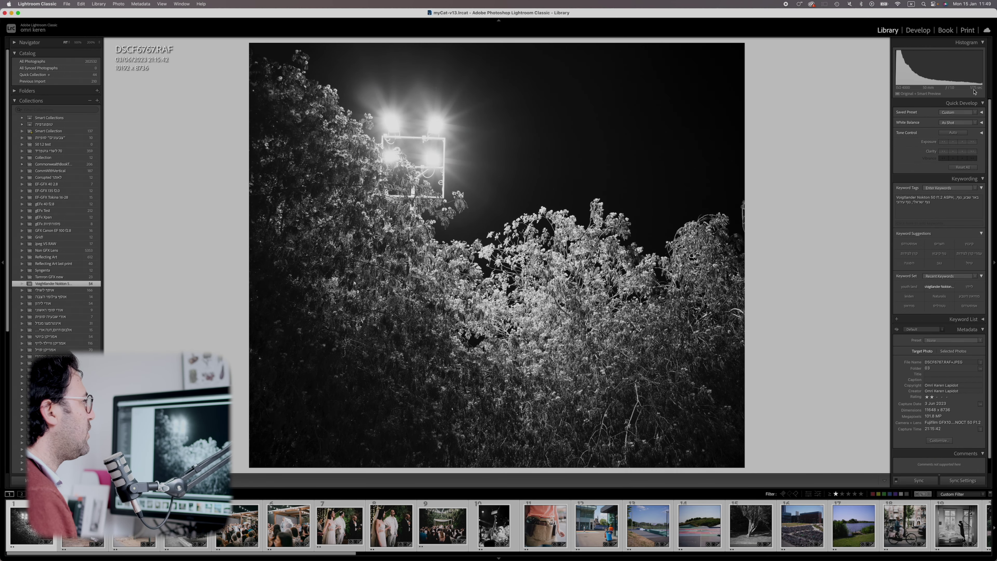
# Examine the sharpness of the foliage and the flare around the floodlights in the black-and-white night photo at close zoom.
pyautogui.moveTo(900, 90)
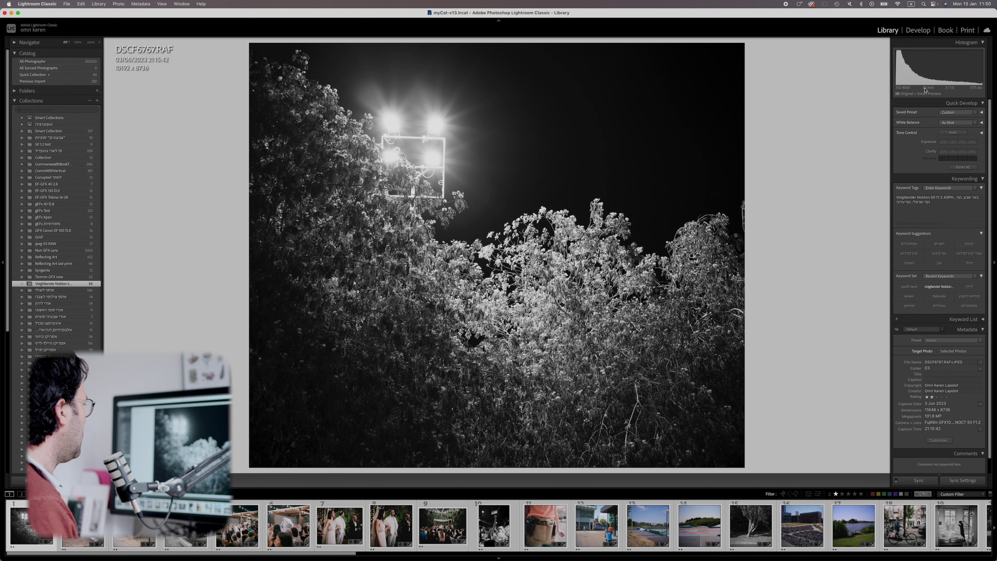
pyautogui.click(527, 205)
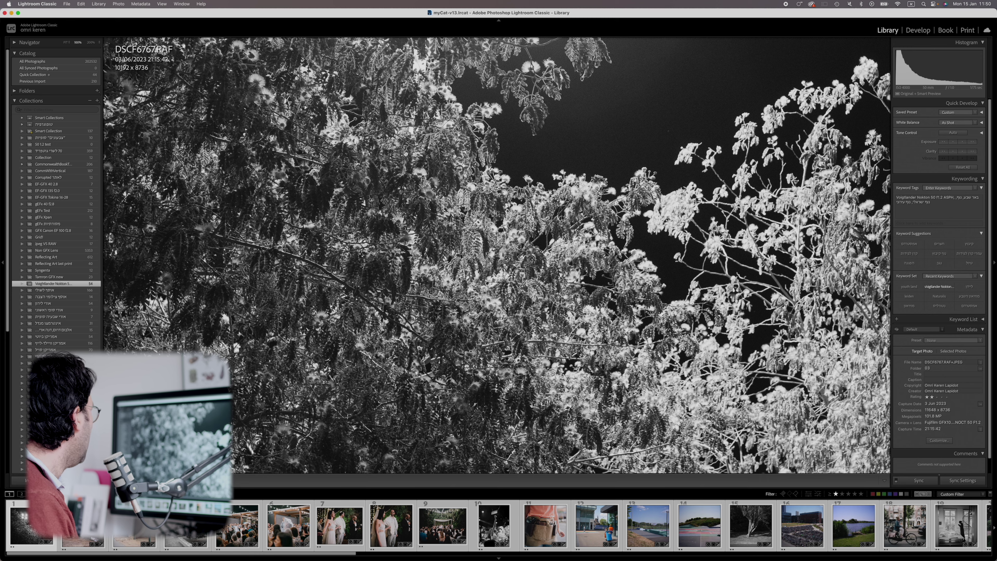
pyautogui.moveTo(406, 154); pyautogui.dragTo(470, 221)
pyautogui.moveTo(469, 79); pyautogui.dragTo(516, 208)
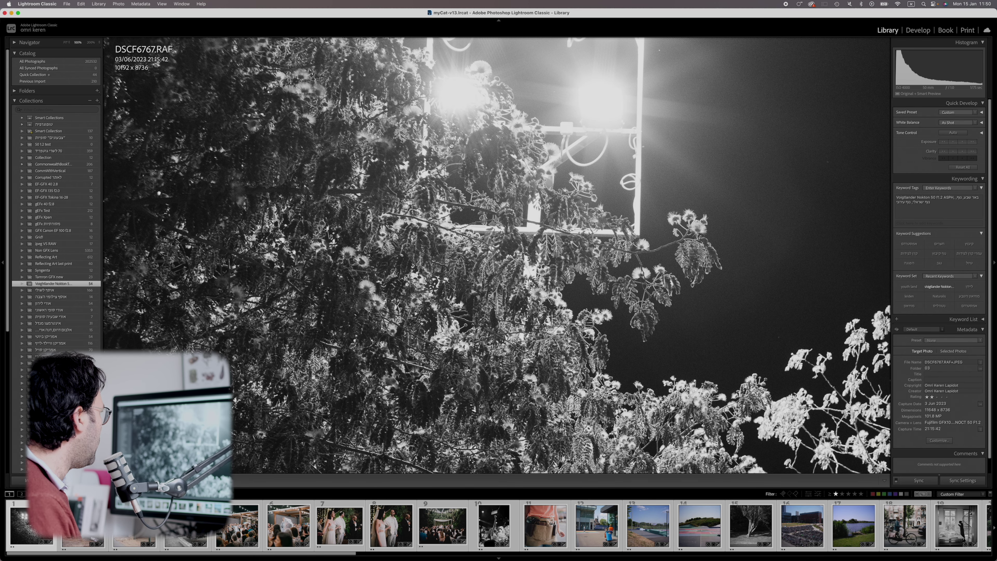
pyautogui.moveTo(456, 143); pyautogui.dragTo(451, 154)
pyautogui.moveTo(589, 134); pyautogui.dragTo(570, 160)
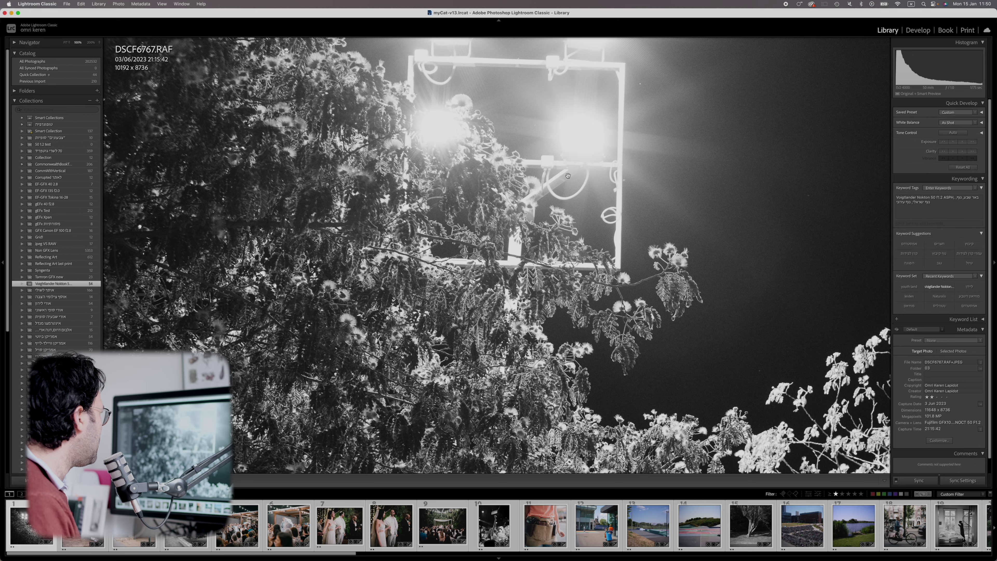
pyautogui.scroll(5, 570, 170)
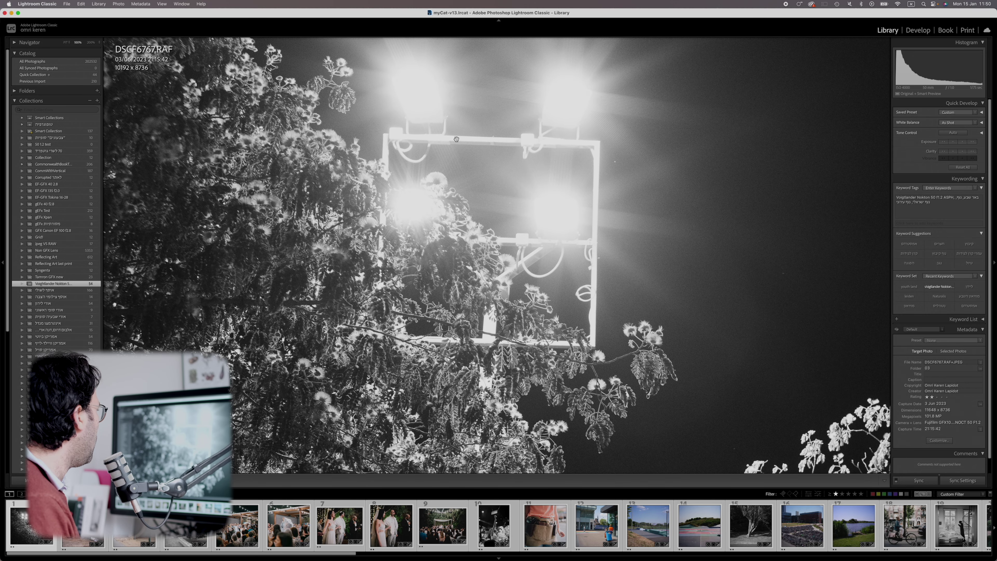
pyautogui.scroll(3, 428, 177)
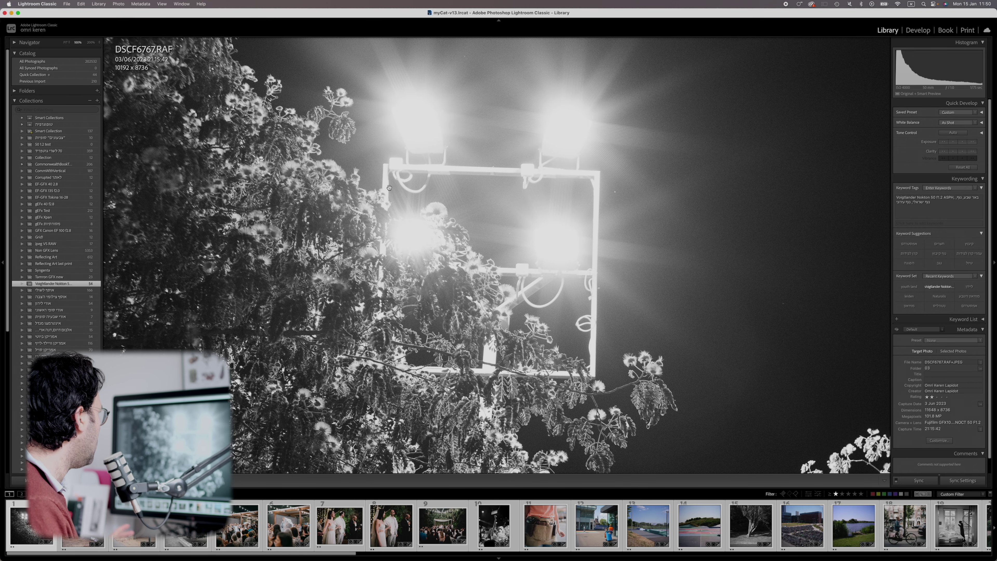
pyautogui.moveTo(354, 297); pyautogui.dragTo(378, 162)
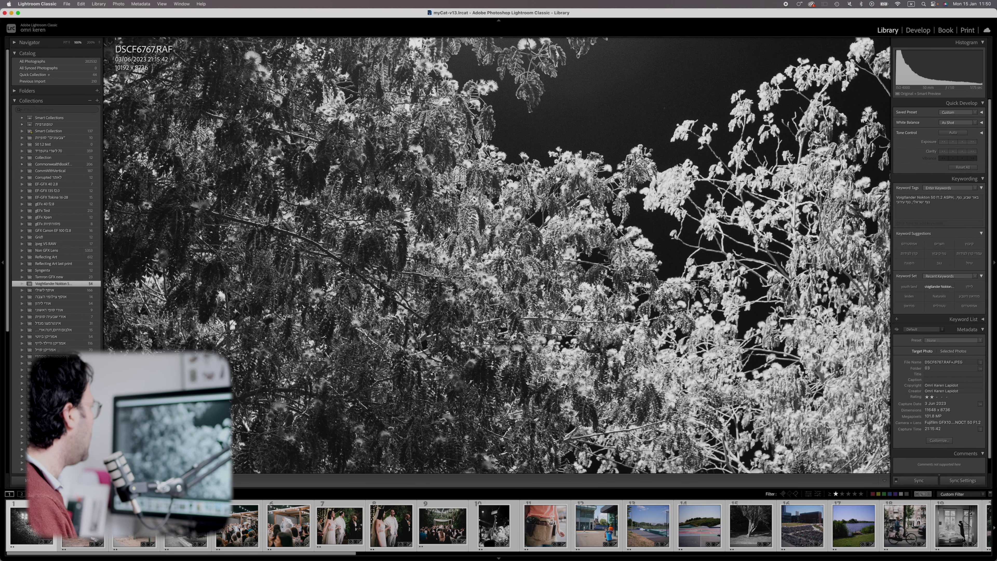
# Magnify the night photo to 200% and inspect the fine detail in the foliage.
pyautogui.click(90, 43)
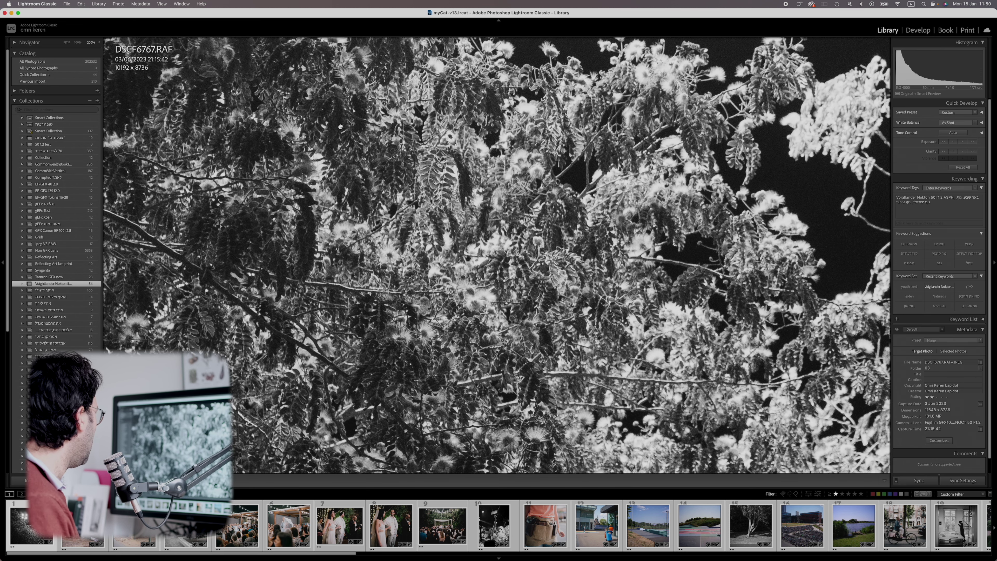
pyautogui.moveTo(412, 143); pyautogui.dragTo(454, 172)
pyautogui.moveTo(367, 171); pyautogui.dragTo(509, 228)
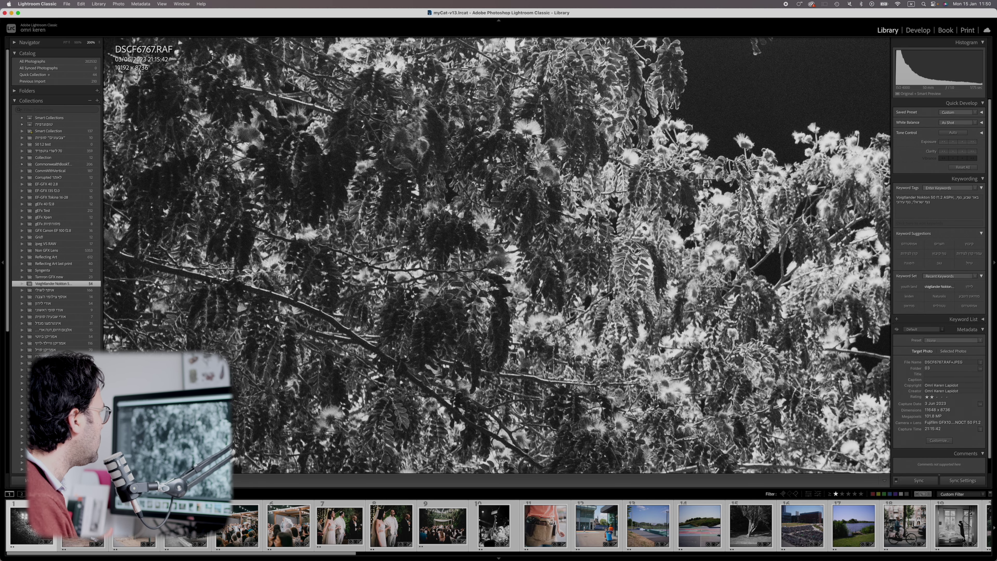
pyautogui.hscroll(5, 385, 128)
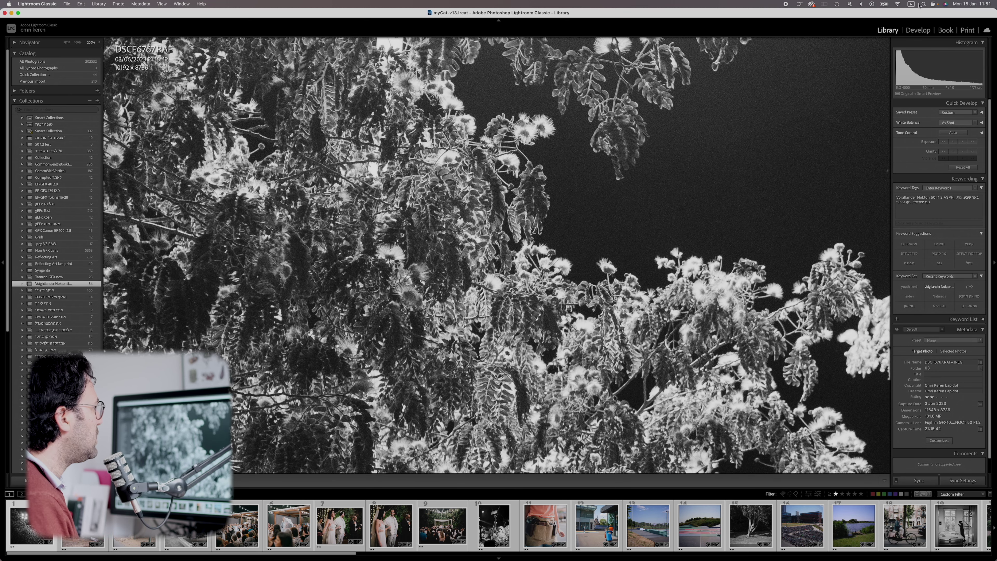
# Check the night photo's crop in the Develop module and convert it from black and white to colour.
pyautogui.click(918, 30)
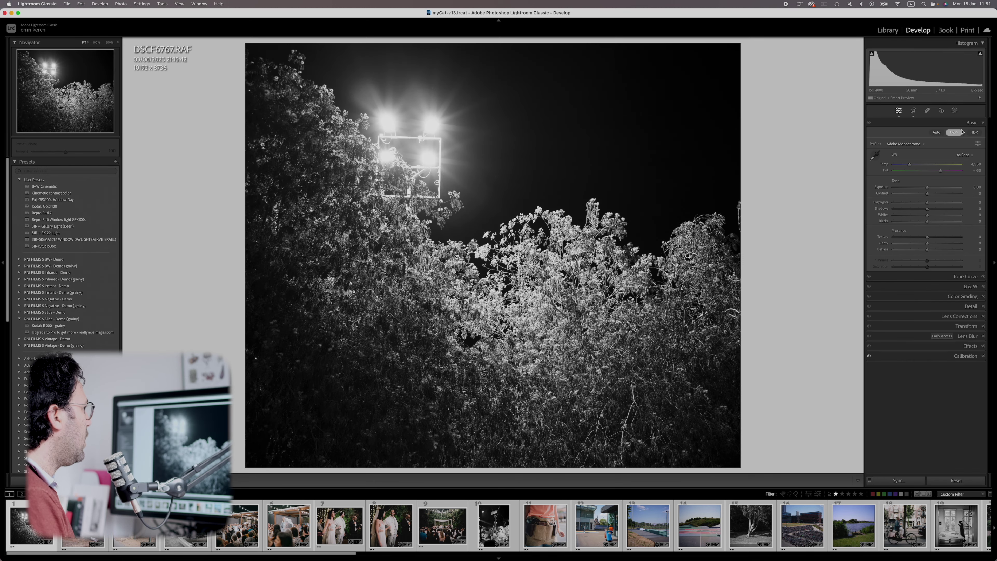
pyautogui.click(914, 111)
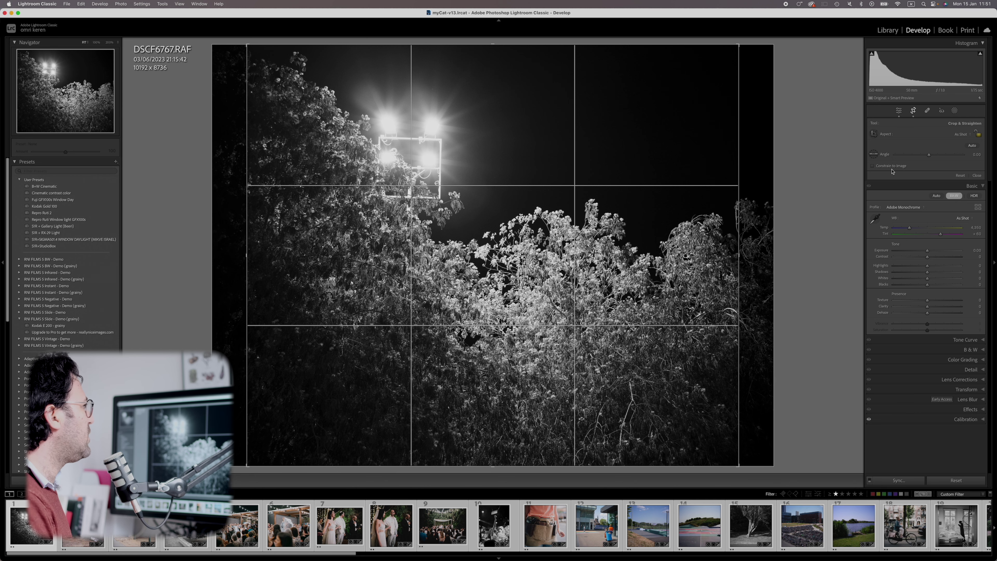
pyautogui.click(914, 112)
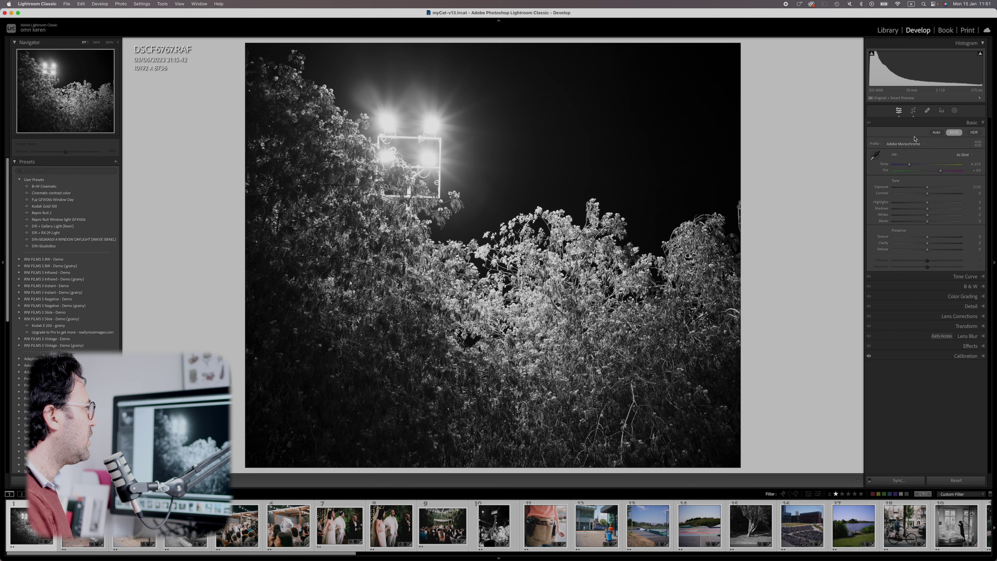
pyautogui.press('v')
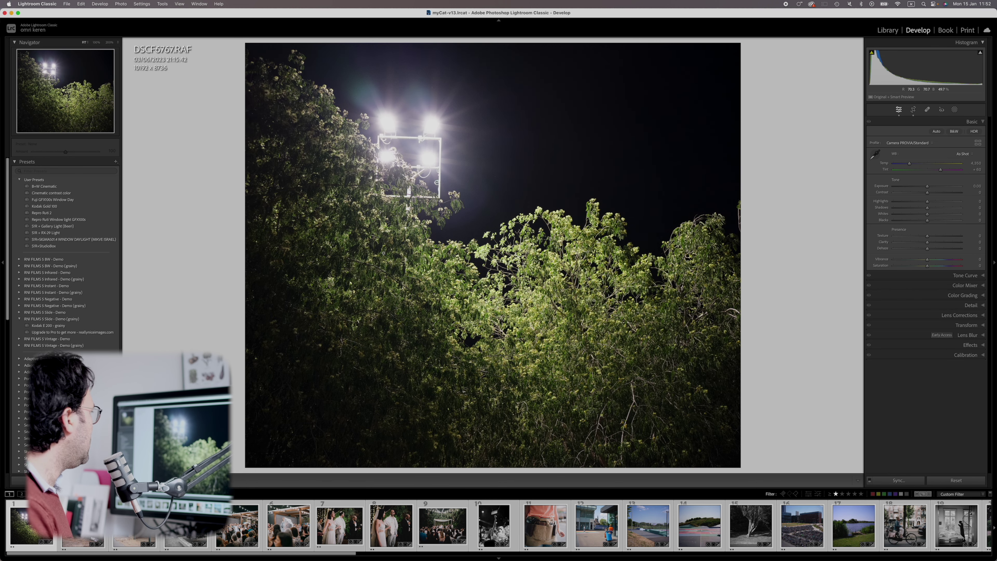
# Inspect the branches and floodlight frame of the colour night photo up close for fringing, then return to the full view.
pyautogui.click(414, 200)
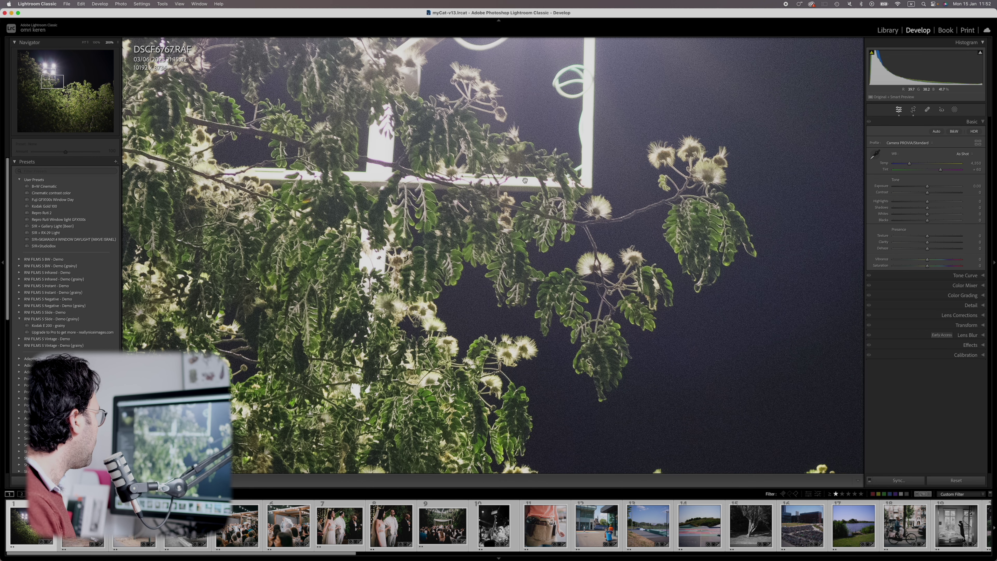
pyautogui.moveTo(465, 177); pyautogui.dragTo(530, 306)
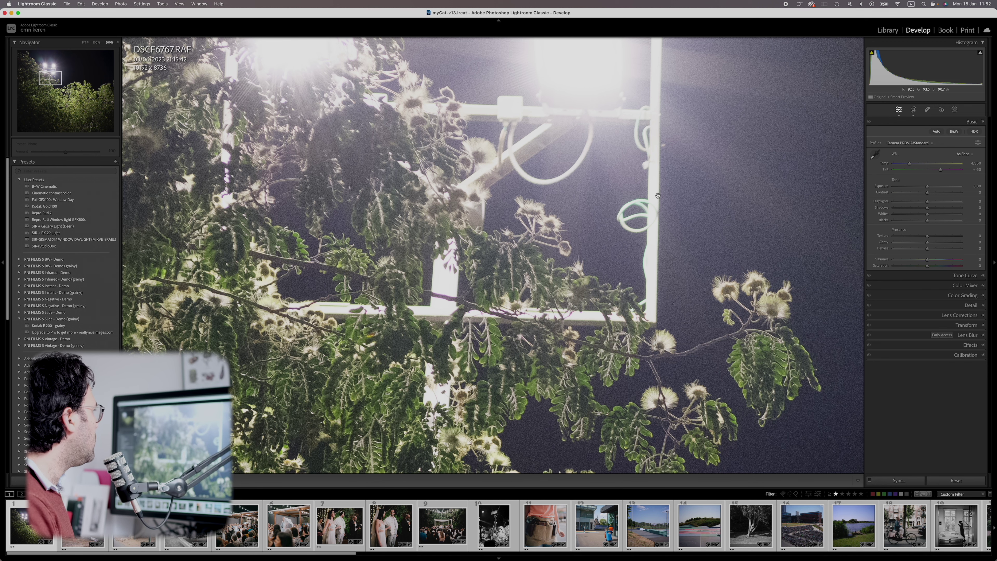
pyautogui.click(499, 183)
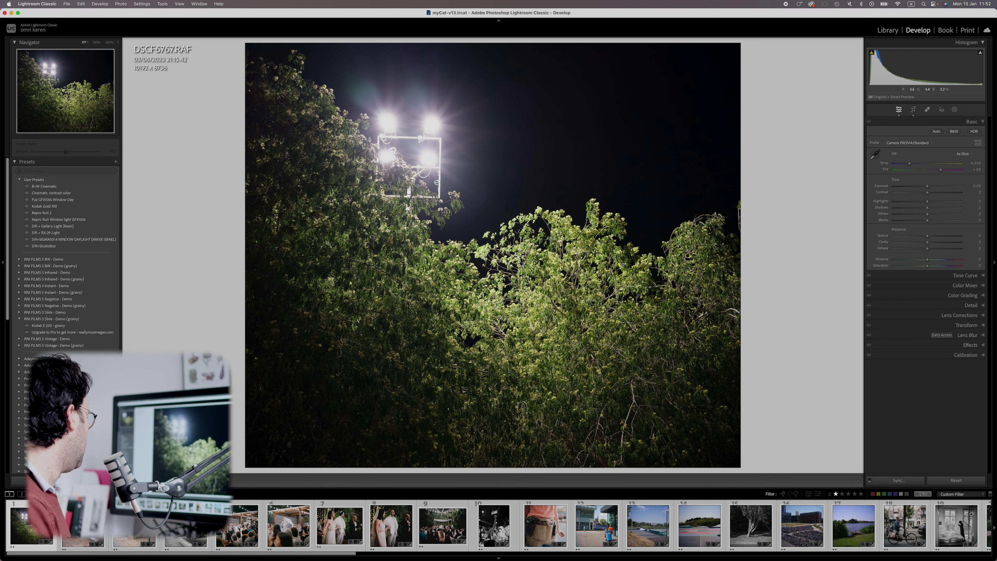
# Open DSCF6990.RAF and inspect the branches against the sky near its upper-right corner at close zoom.
pyautogui.click(105, 549)
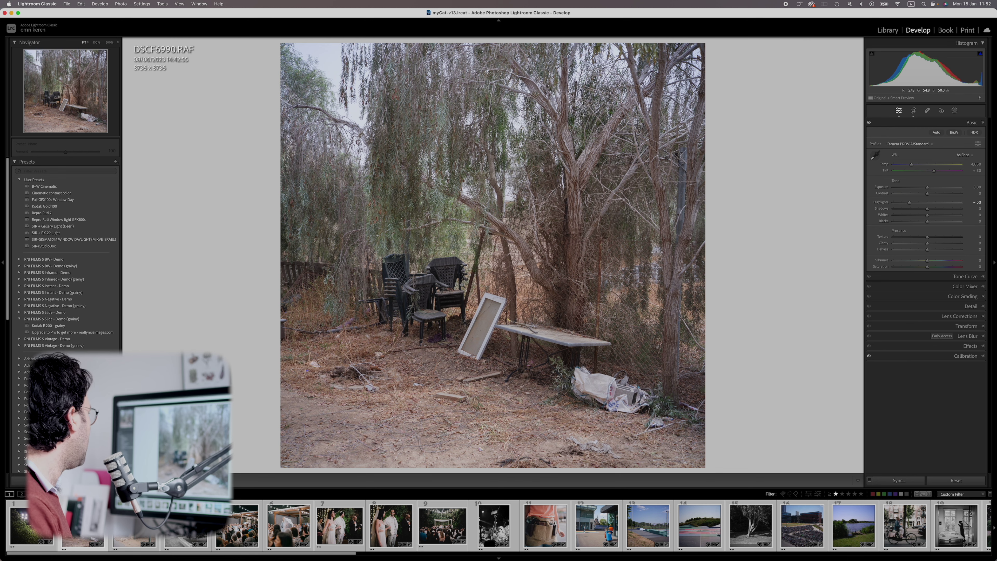
pyautogui.click(634, 119)
pyautogui.moveTo(636, 153); pyautogui.dragTo(563, 285)
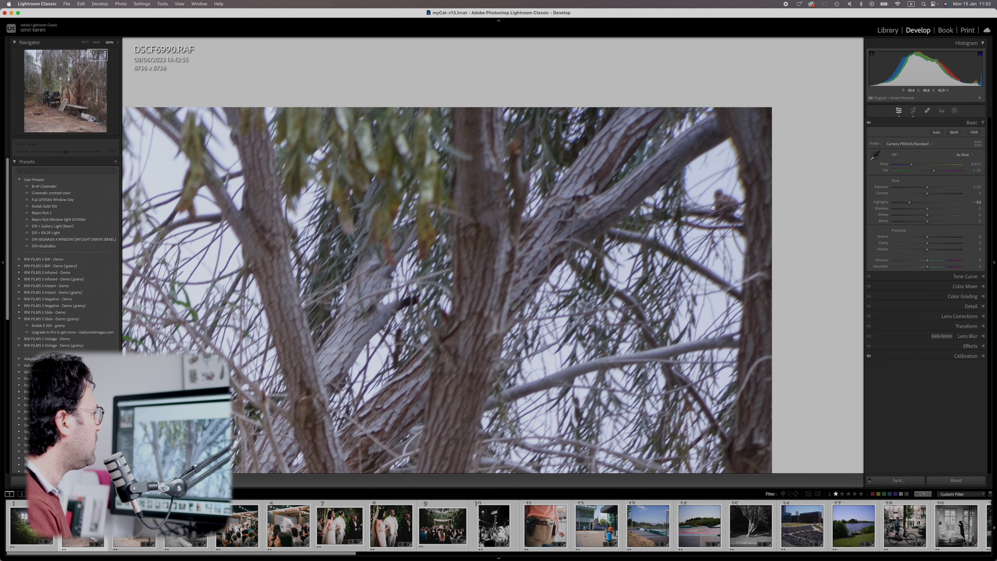
pyautogui.moveTo(410, 234); pyautogui.dragTo(526, 228)
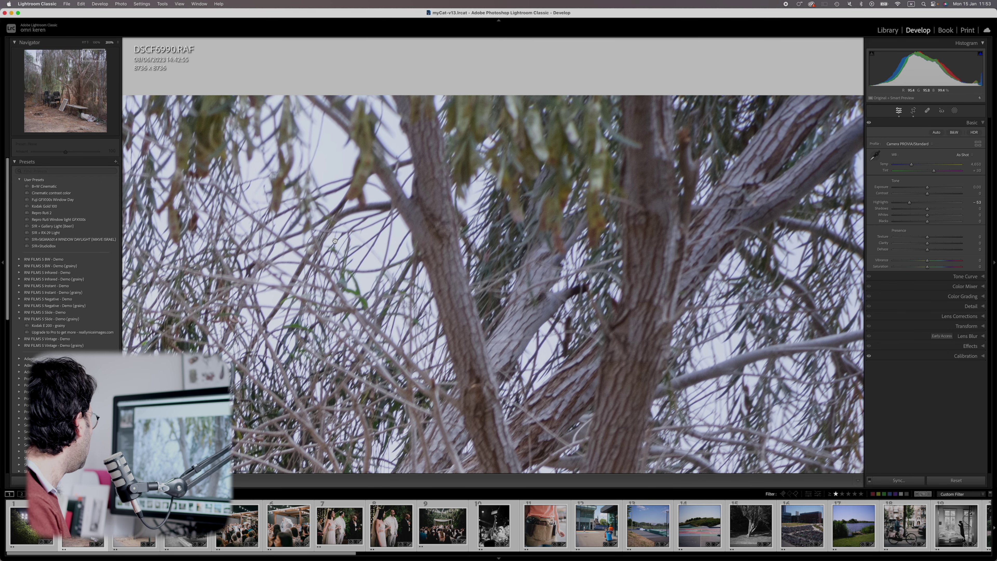
pyautogui.hscroll(-5, 232, 263)
pyautogui.scroll(-3, 231, 264)
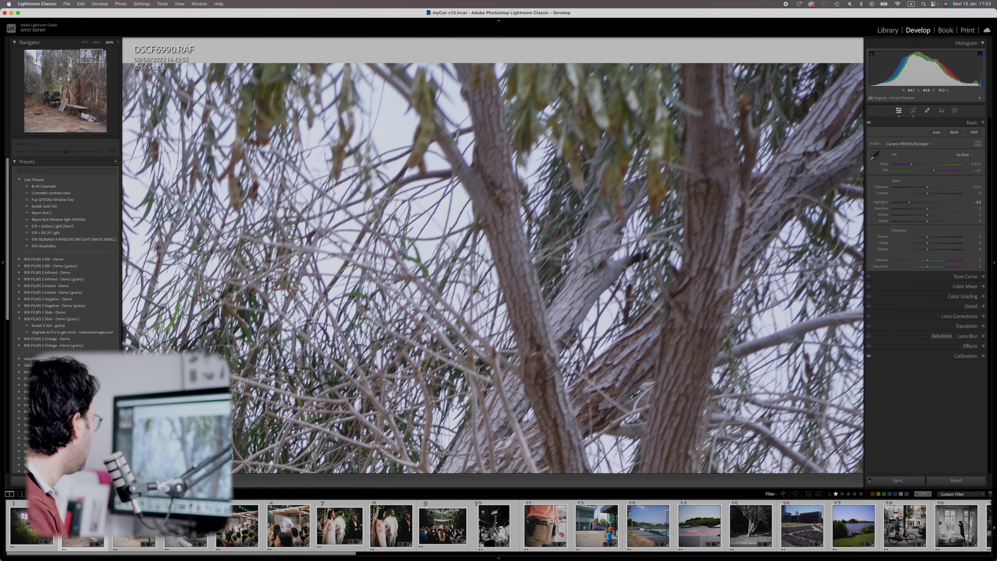
pyautogui.click(225, 263)
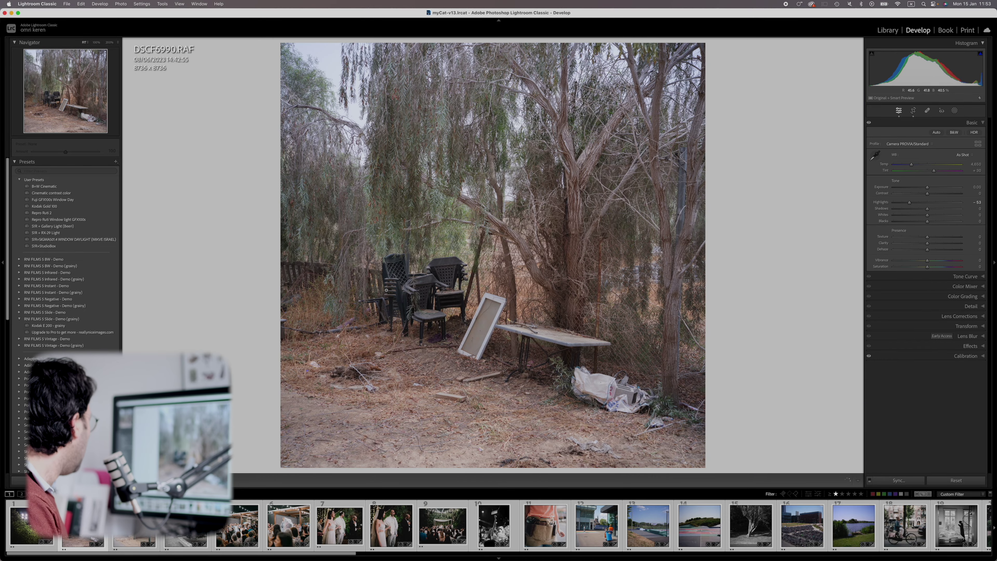
# Inspect the detail of the stacked chairs in DSCF6990.RAF up close, then return to the full view.
pyautogui.click(386, 290)
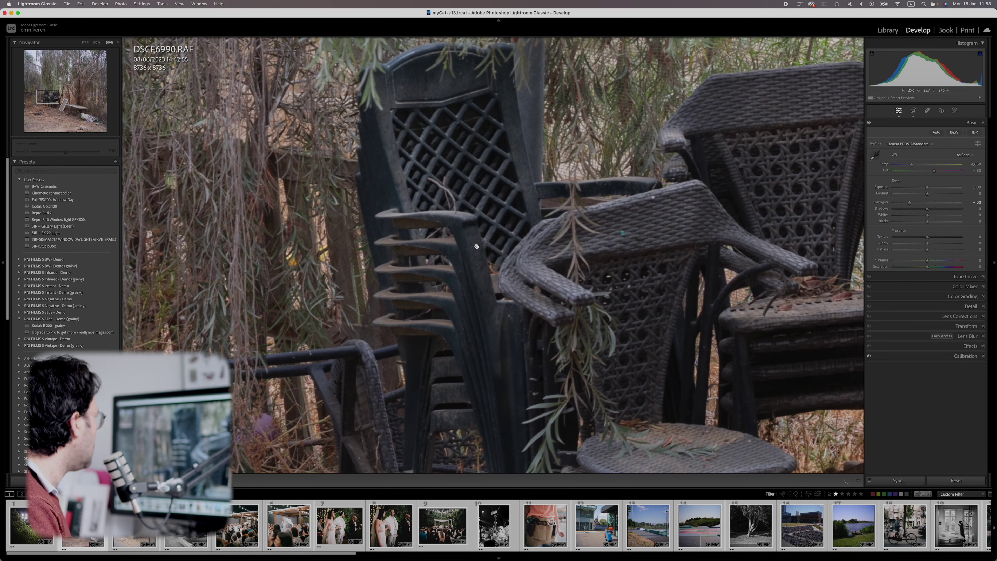
pyautogui.hscroll(3, 473, 236)
pyautogui.scroll(2, 473, 236)
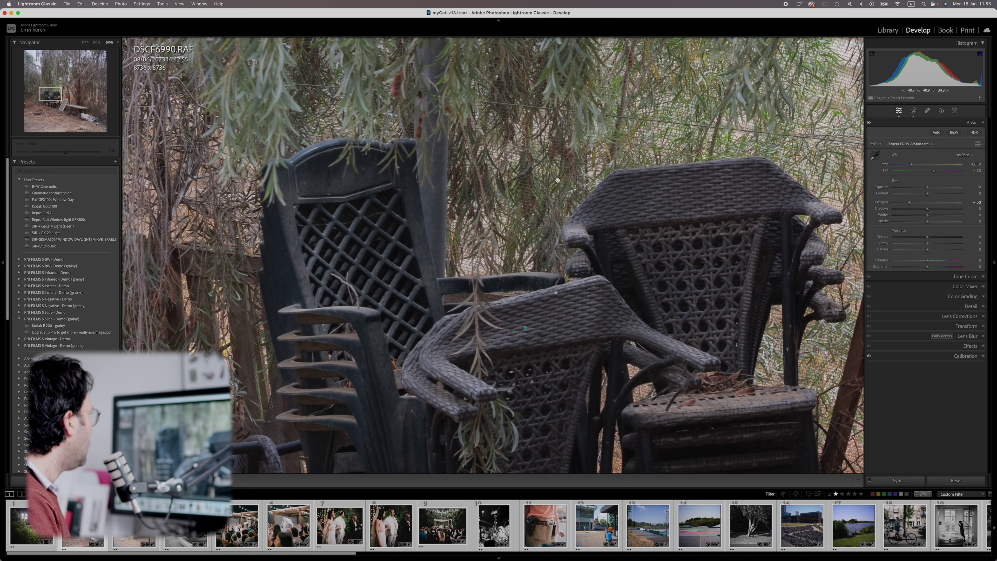
pyautogui.click(510, 129)
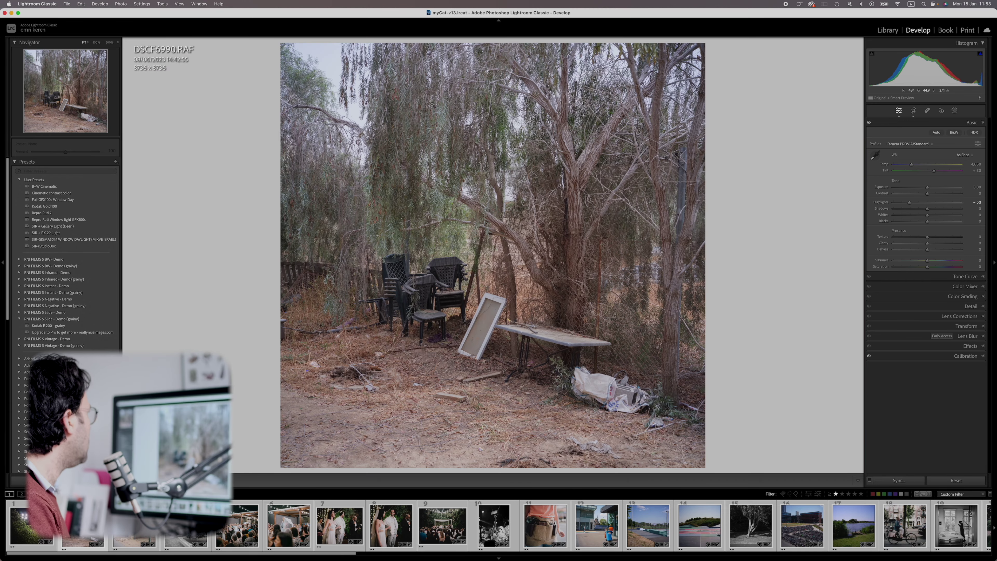
# Inspect the foliage and branches in the upper-left corner of DSCF6990.RAF, then return to the full view.
pyautogui.click(295, 64)
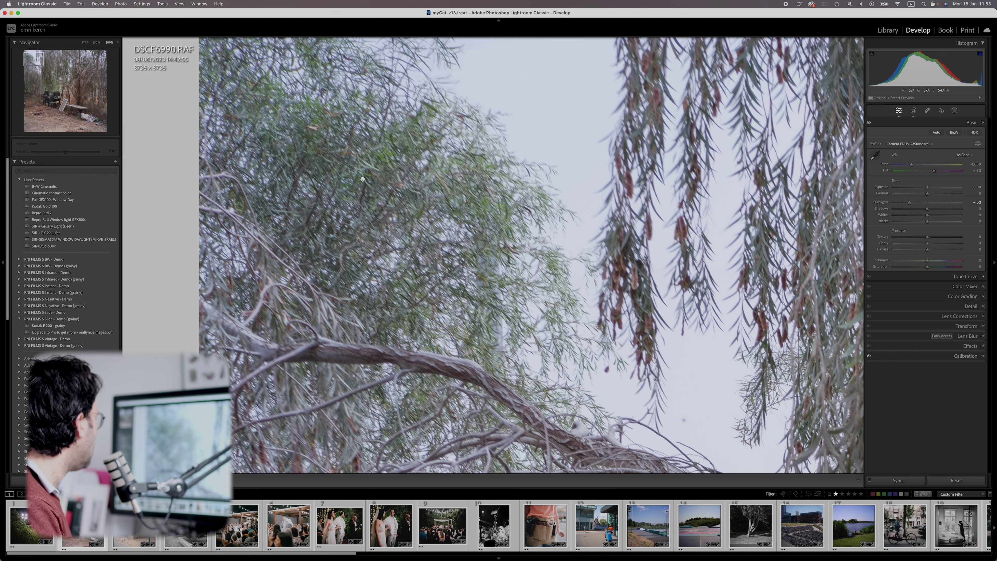
pyautogui.moveTo(356, 280); pyautogui.dragTo(361, 204)
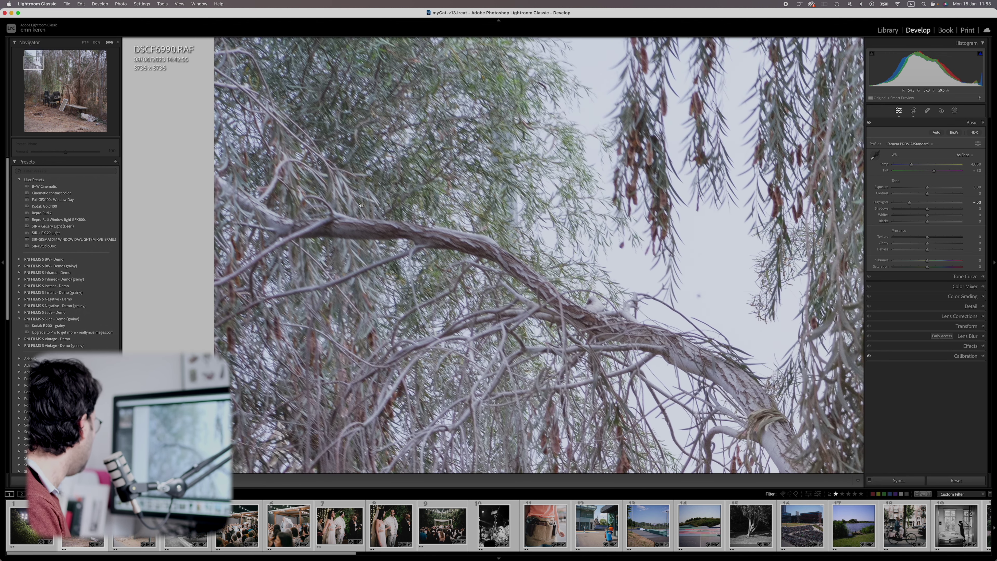
pyautogui.click(361, 272)
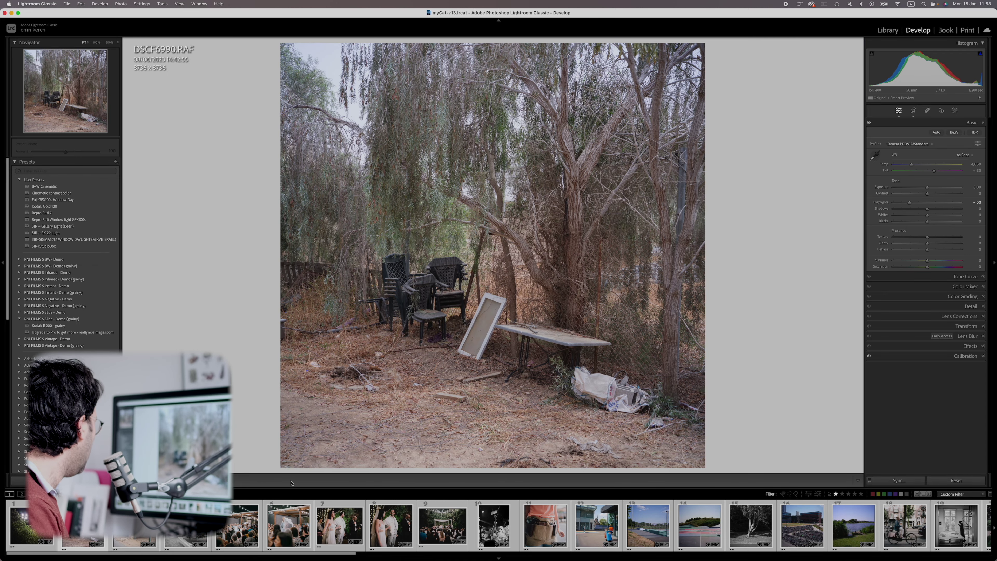
# Open DSCF7018.RAF and set the manual lens-correction vignetting amount to about +87.
pyautogui.press('Right')
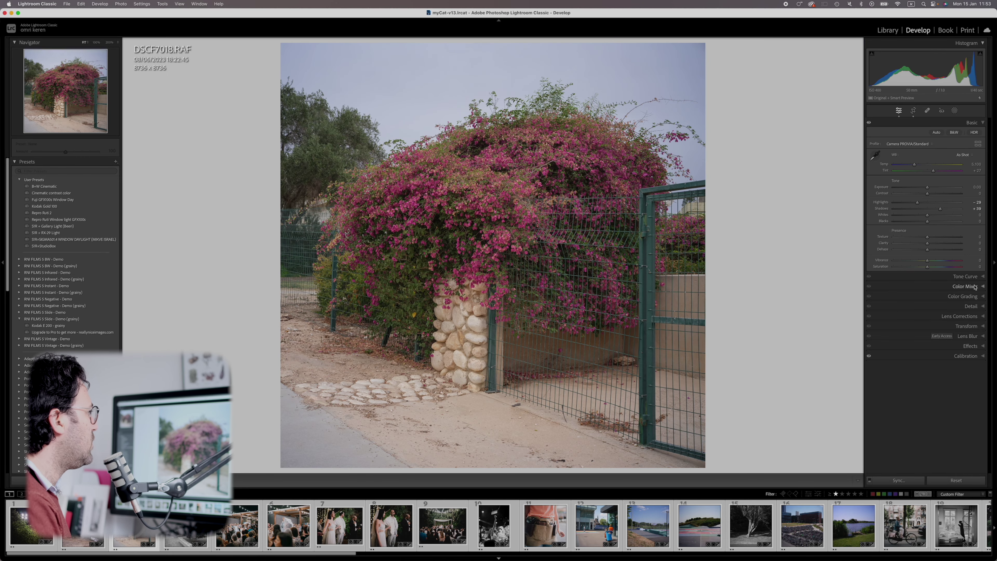
pyautogui.click(968, 316)
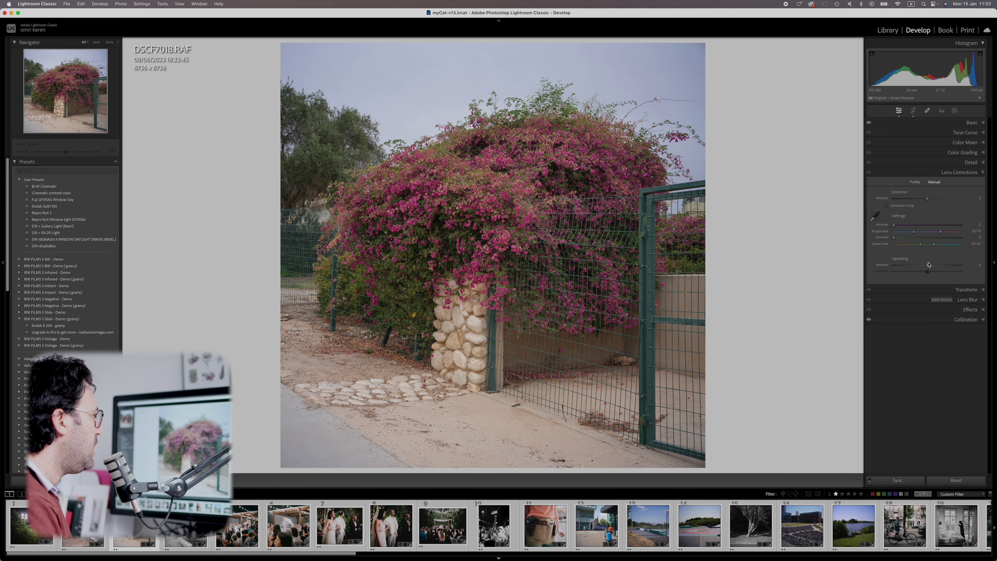
pyautogui.moveTo(928, 265); pyautogui.dragTo(958, 269)
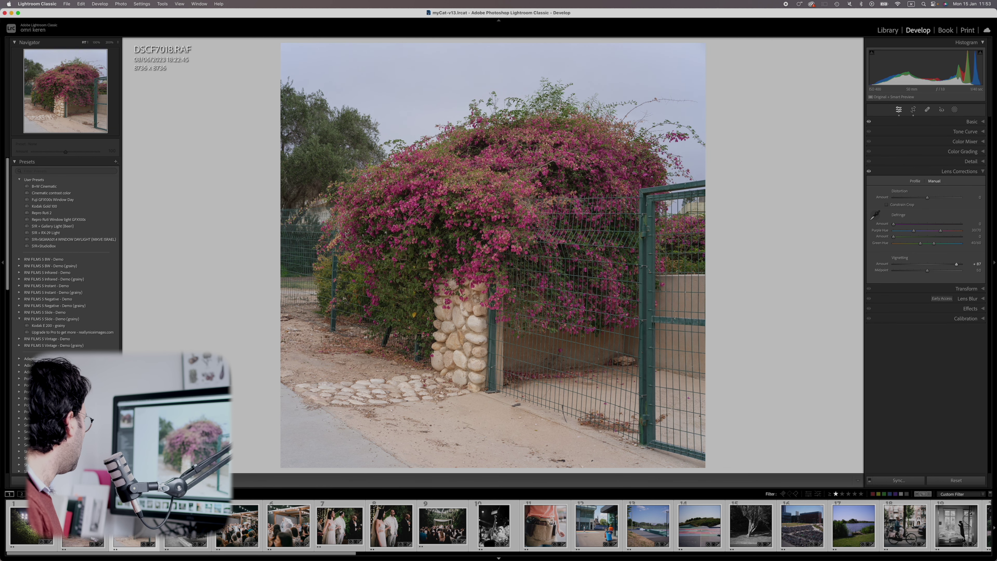
# Open DSCF7024.RAF and inspect the juniper bush's sharpness across its top and left side at close zoom.
pyautogui.press('Right')
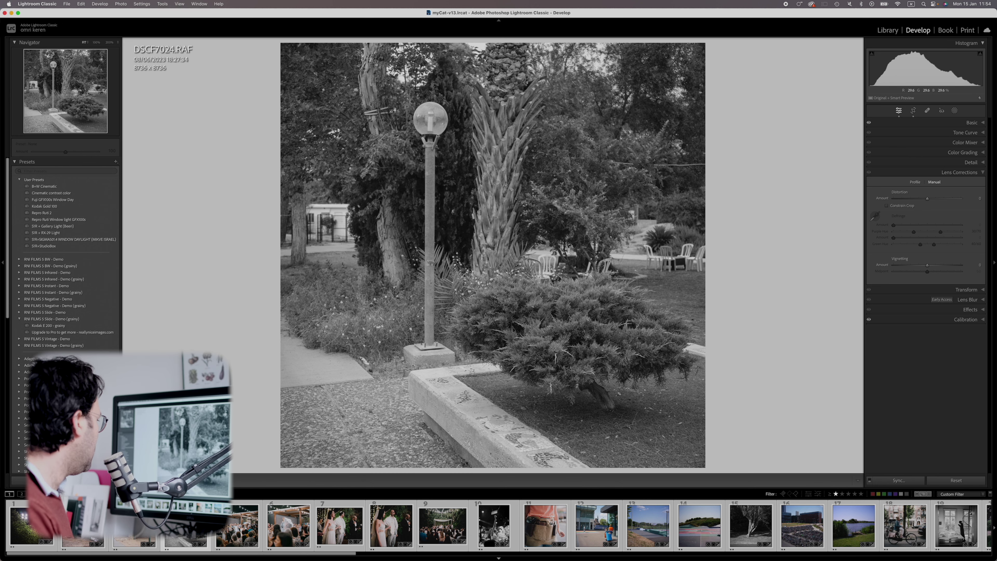
pyautogui.click(546, 325)
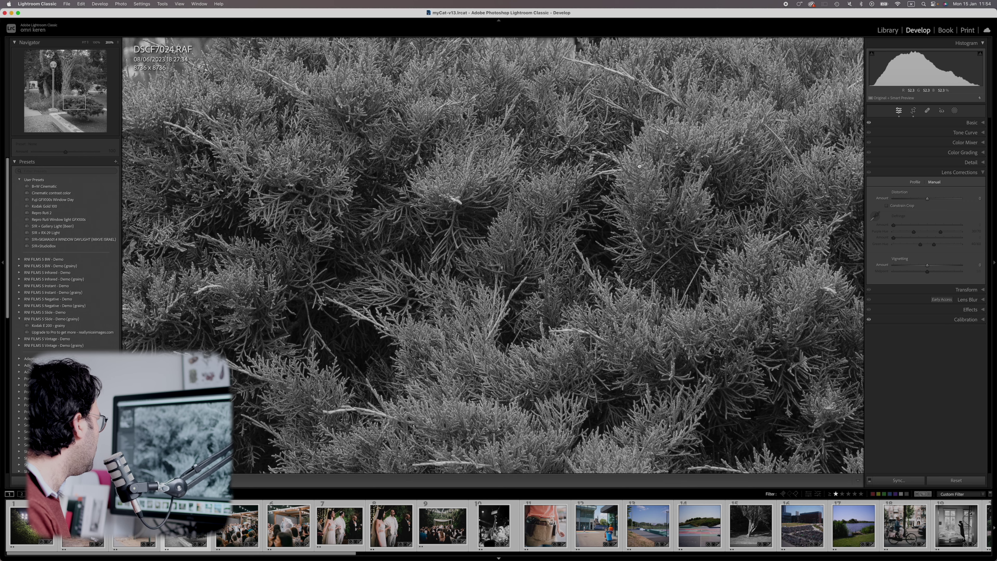
pyautogui.moveTo(639, 166); pyautogui.dragTo(601, 259)
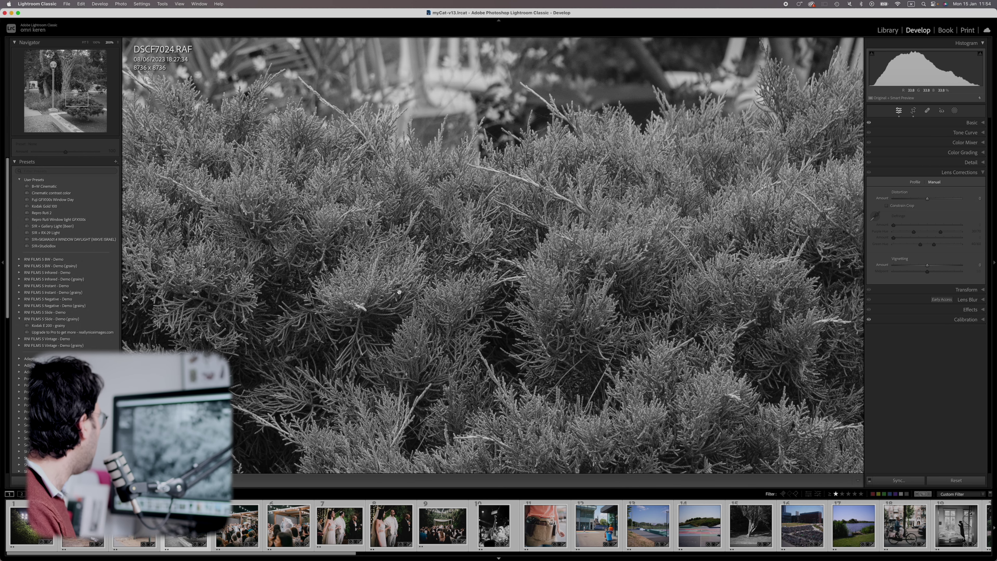
pyautogui.moveTo(435, 258); pyautogui.dragTo(542, 184)
pyautogui.moveTo(333, 283)
pyautogui.mouseDown()
pyautogui.moveTo(458, 247)
pyautogui.moveTo(506, 220)
pyautogui.mouseUp()
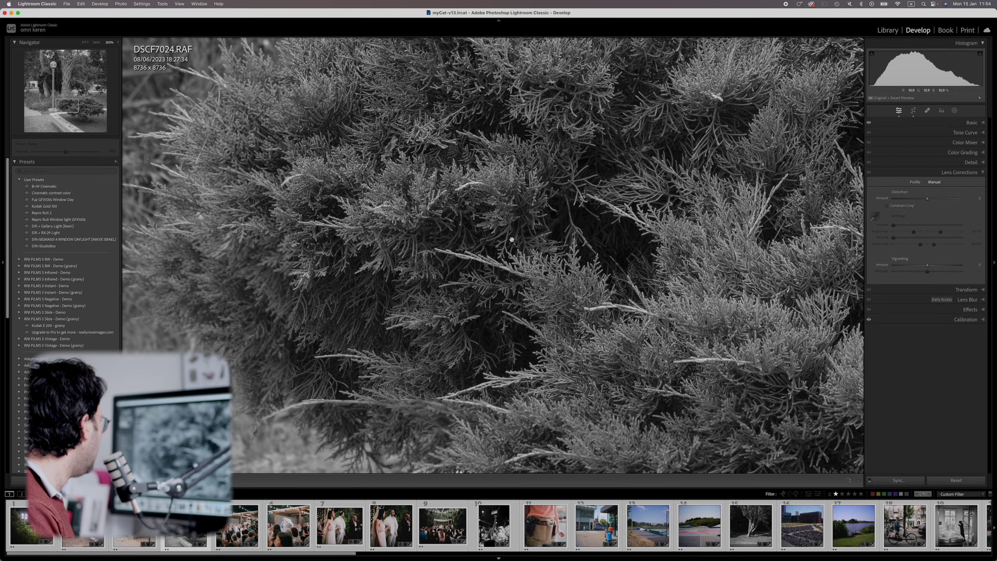
# Inspect the foliage in the upper-right corner of DSCF7024.RAF up close, then return to the full view.
pyautogui.click(415, 227)
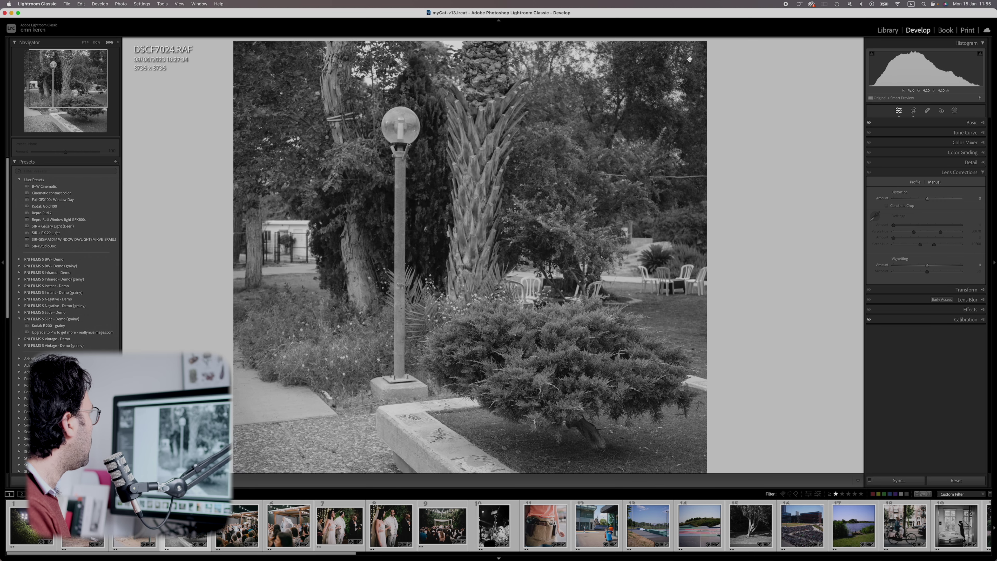
pyautogui.click(689, 60)
pyautogui.moveTo(726, 75); pyautogui.dragTo(658, 231)
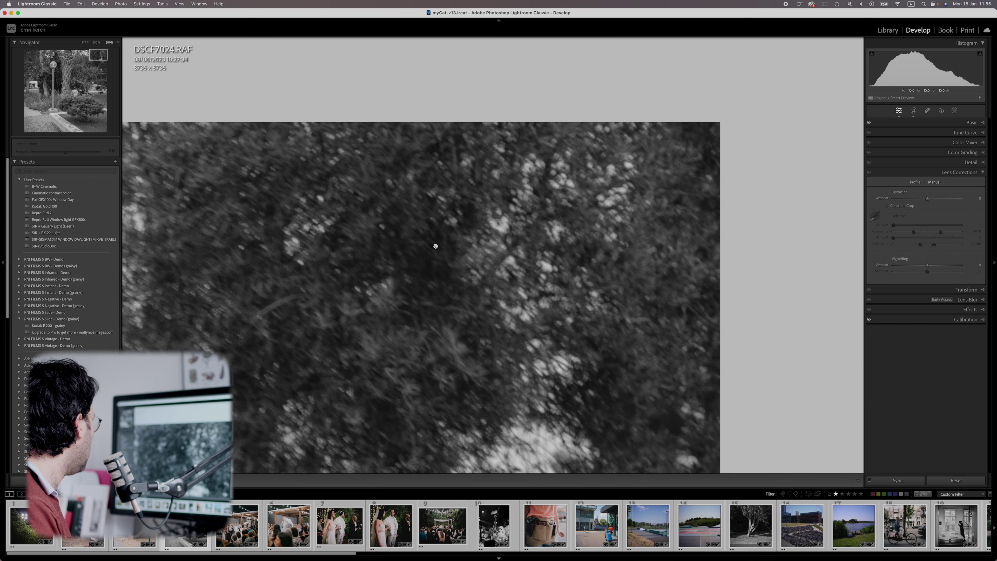
pyautogui.click(491, 252)
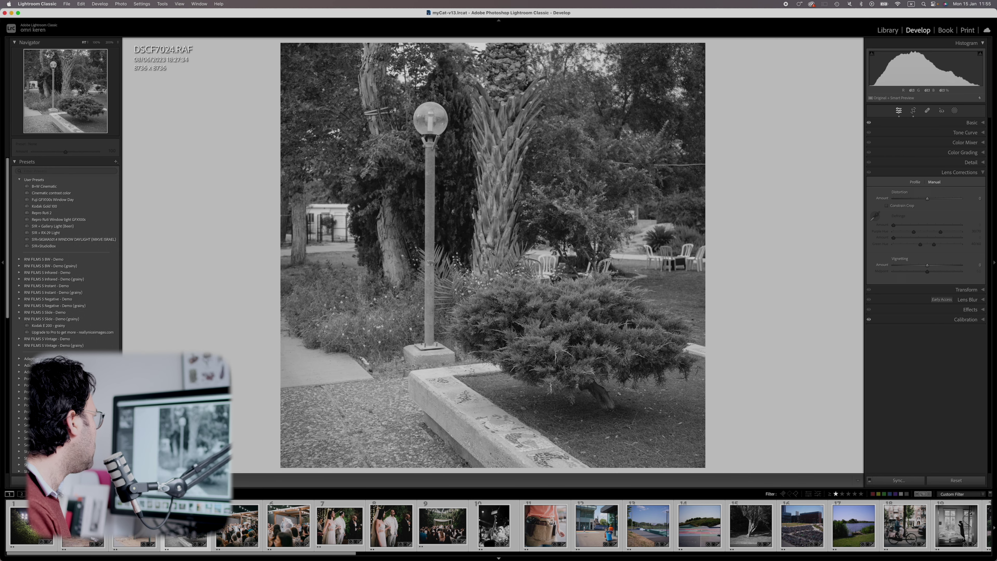
# Show the area outside the crop of DSCF7024.RAF and reset its crop to the full frame.
pyautogui.click(913, 111)
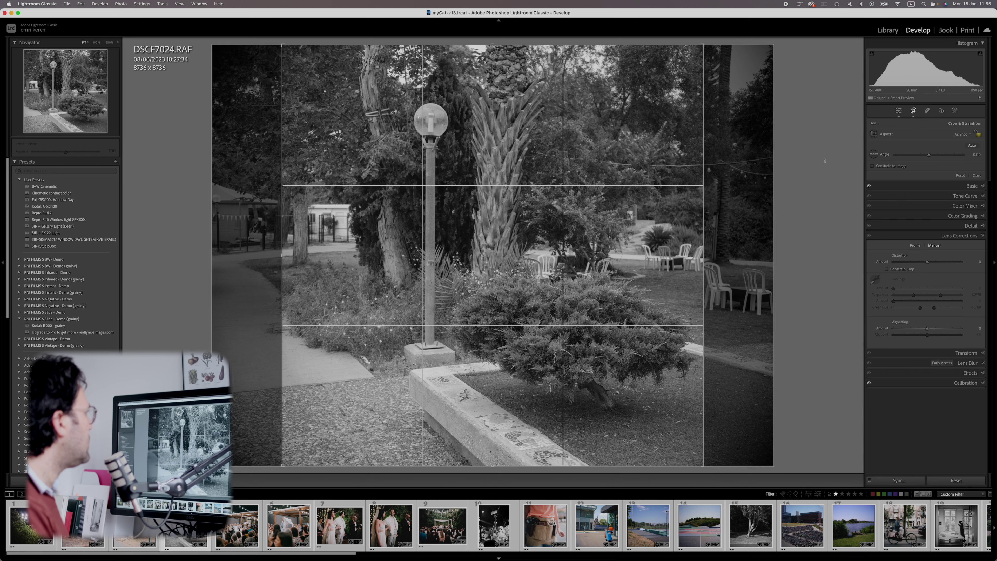
pyautogui.press('super+alt+r')
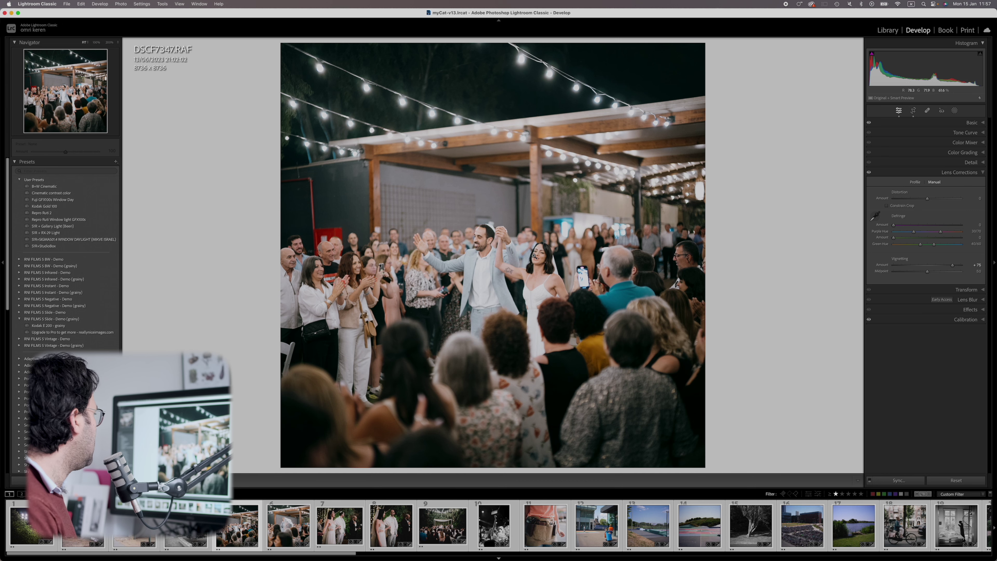
# Inspect the dancing couple in DSCF7347.RAF up close, then check the frame outside its crop.
pyautogui.click(486, 240)
pyautogui.moveTo(530, 270); pyautogui.dragTo(429, 218)
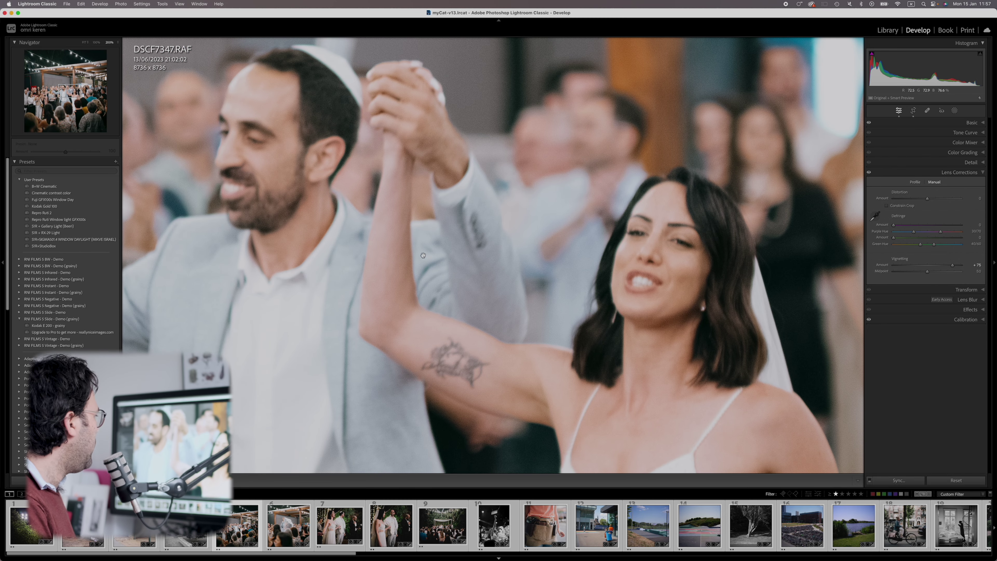
pyautogui.click(467, 354)
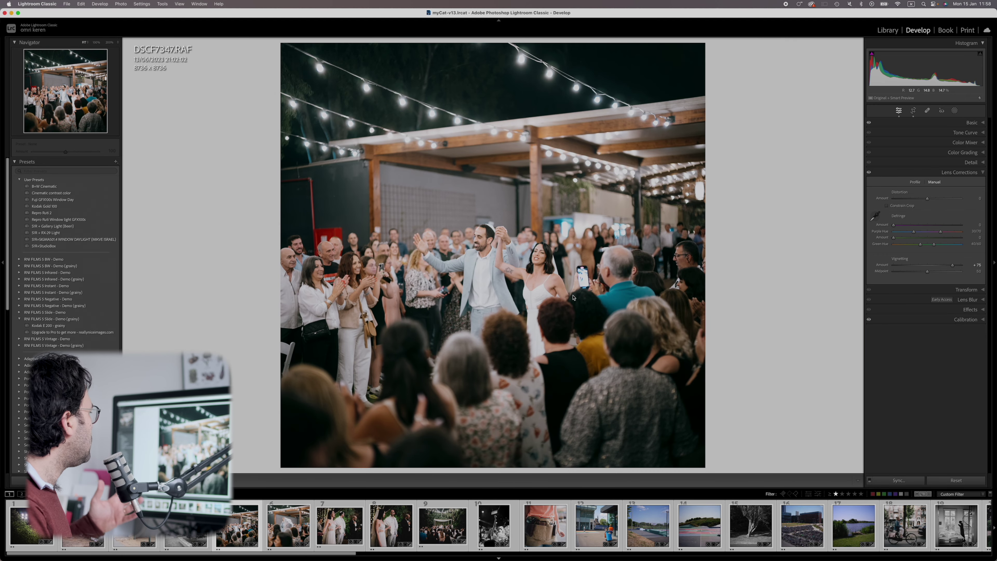
pyautogui.click(913, 110)
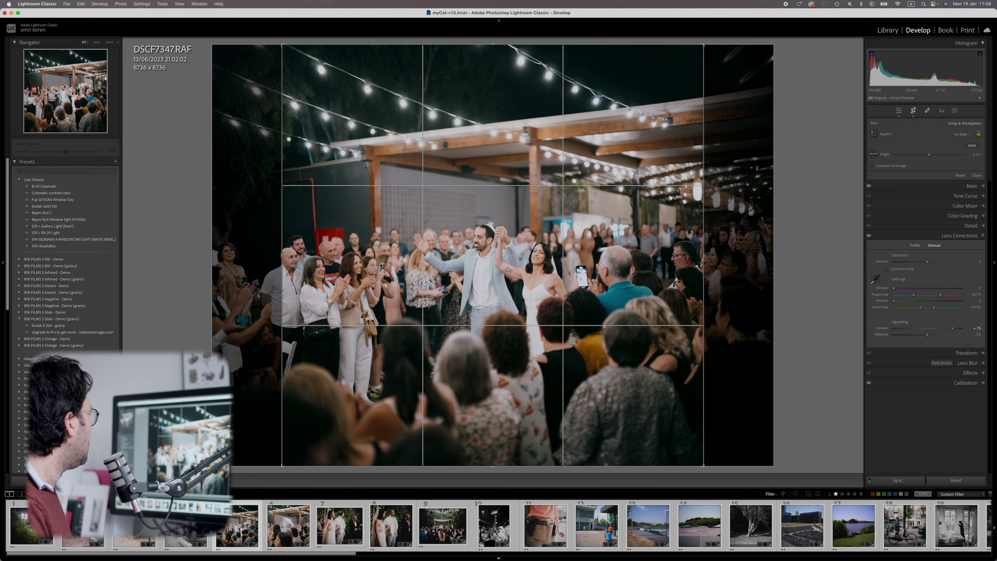
pyautogui.click(914, 110)
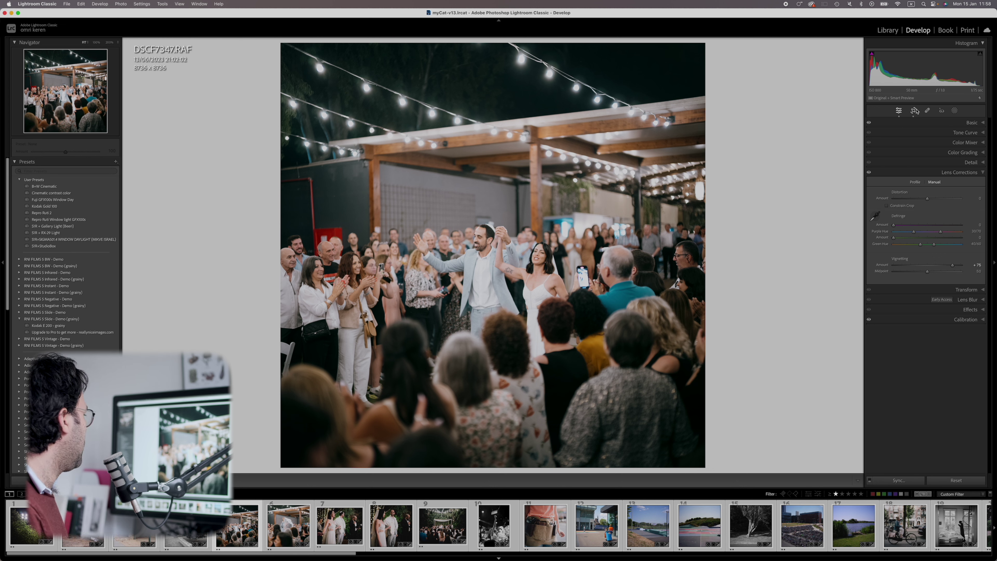
# Open DSCF7352.RAF, check the frame outside its crop, and inspect the couple under the veil up close.
pyautogui.press('Right')
pyautogui.press('Right')
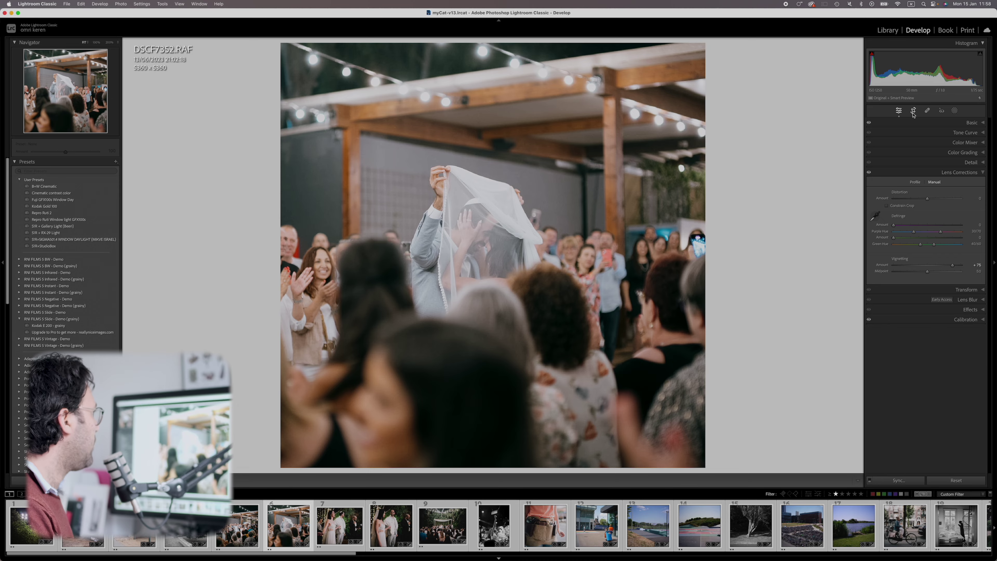
pyautogui.click(913, 111)
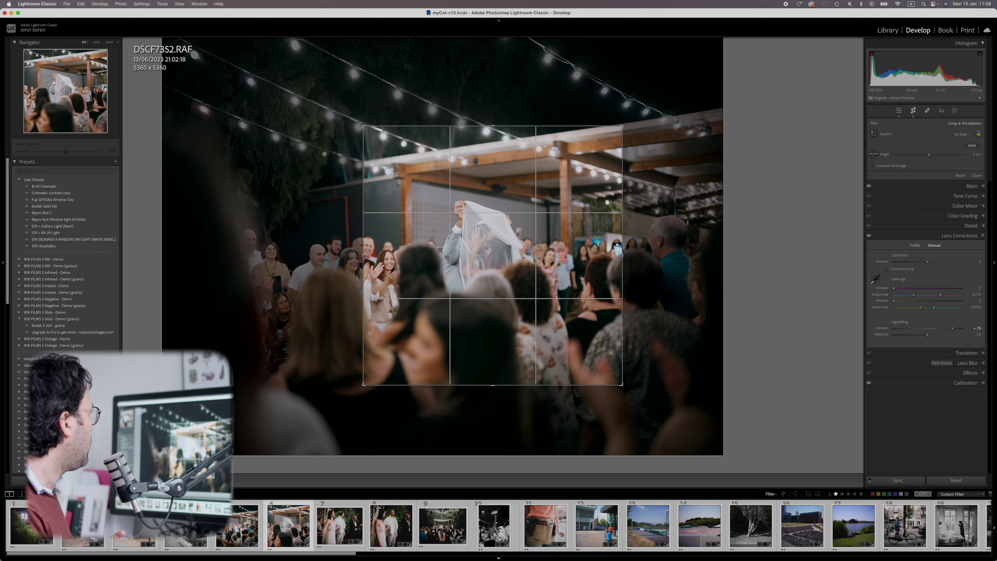
pyautogui.click(913, 112)
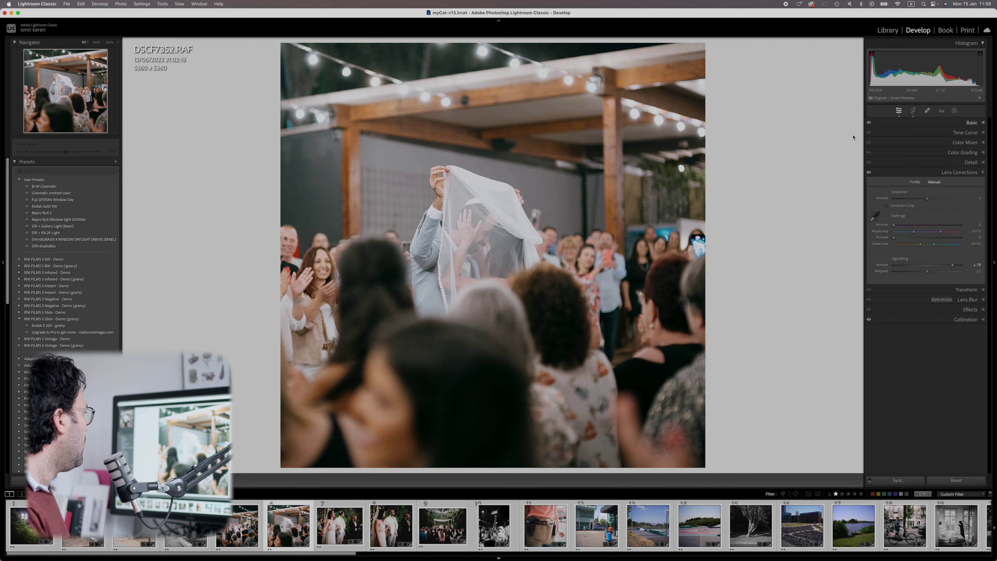
pyautogui.click(492, 236)
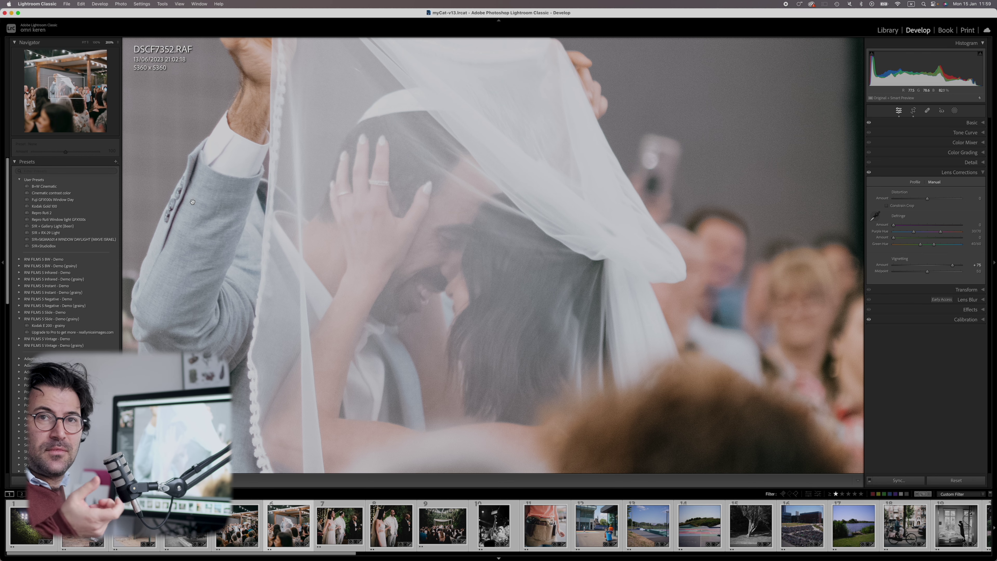
# Advance to DSCF7457.RAF and inspect the lace detail of the bride's dress up close, then return to the full view.
pyautogui.press('Right')
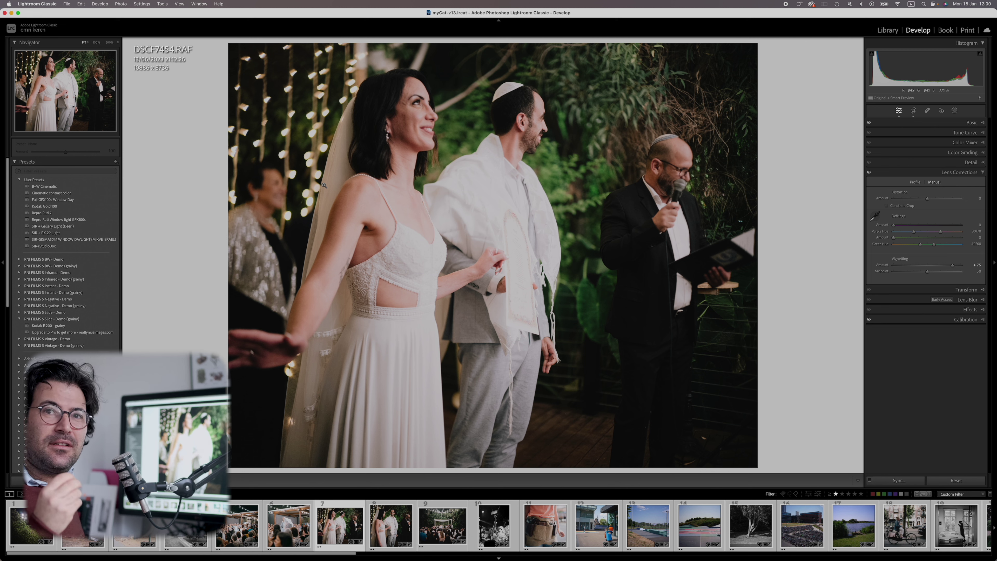
pyautogui.press('Right')
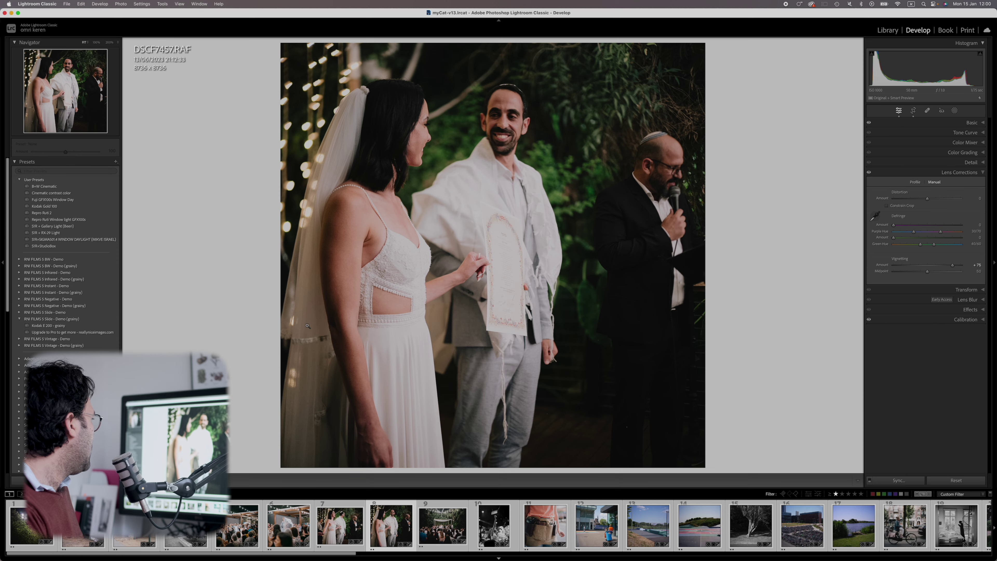
pyautogui.click(360, 292)
pyautogui.moveTo(359, 292); pyautogui.dragTo(485, 148)
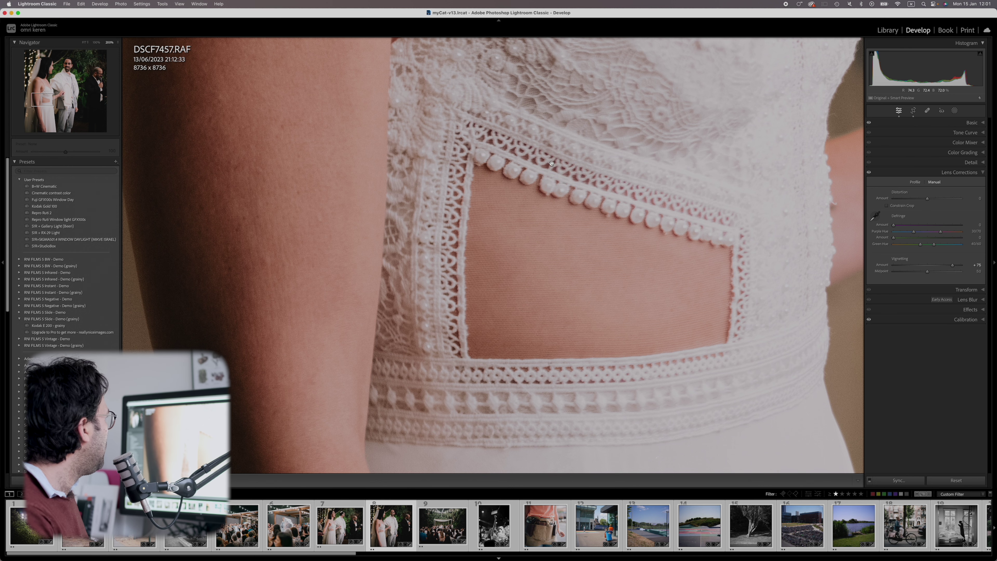
pyautogui.moveTo(568, 123); pyautogui.dragTo(557, 24)
pyautogui.moveTo(561, 232); pyautogui.dragTo(501, 221)
pyautogui.click(621, 251)
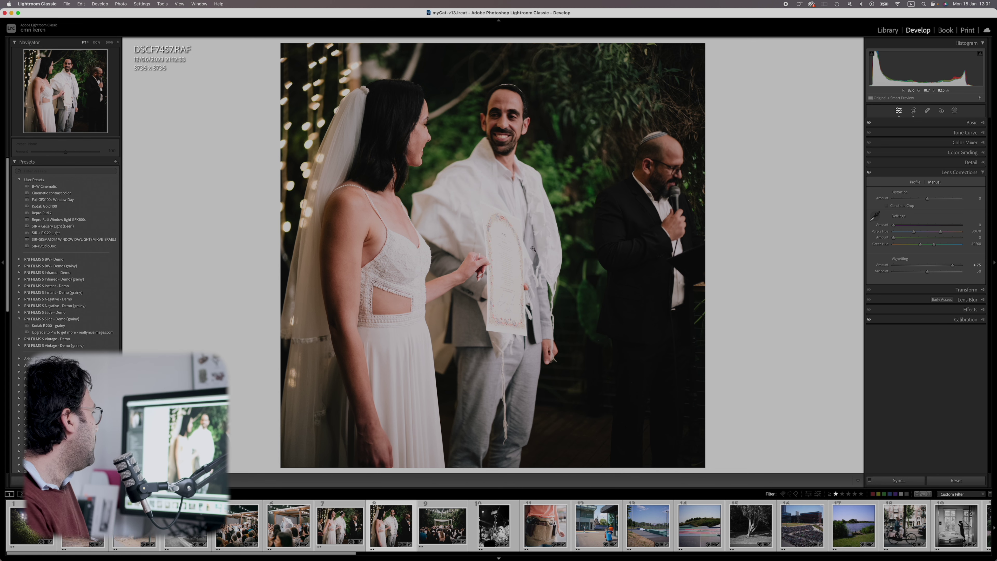
# Inspect the decorated paper document in DSCF7457.RAF up close down to its bottom edge, then return to the full view.
pyautogui.click(492, 328)
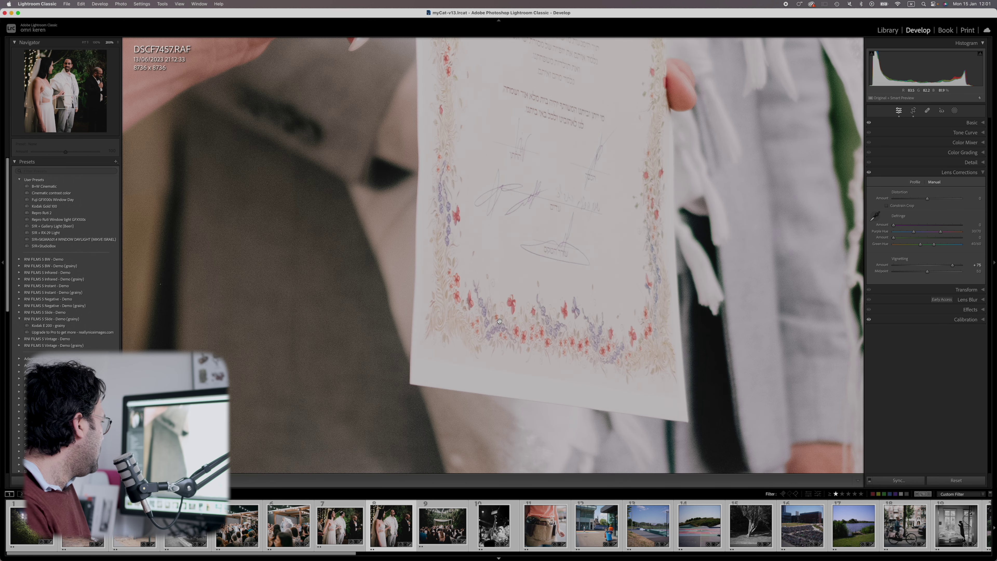
pyautogui.scroll(-5, 500, 321)
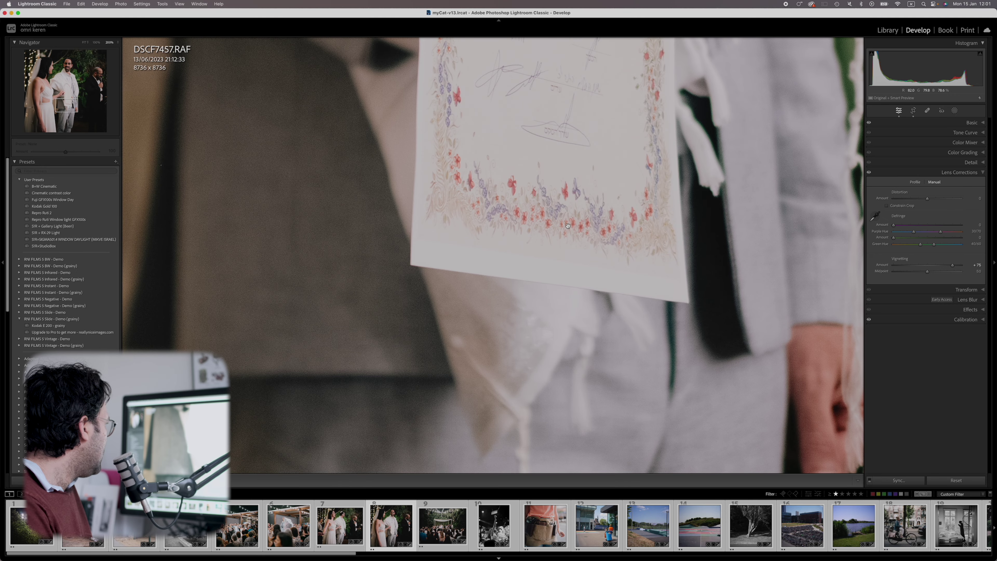
pyautogui.moveTo(621, 221); pyautogui.dragTo(596, 225)
pyautogui.click(719, 240)
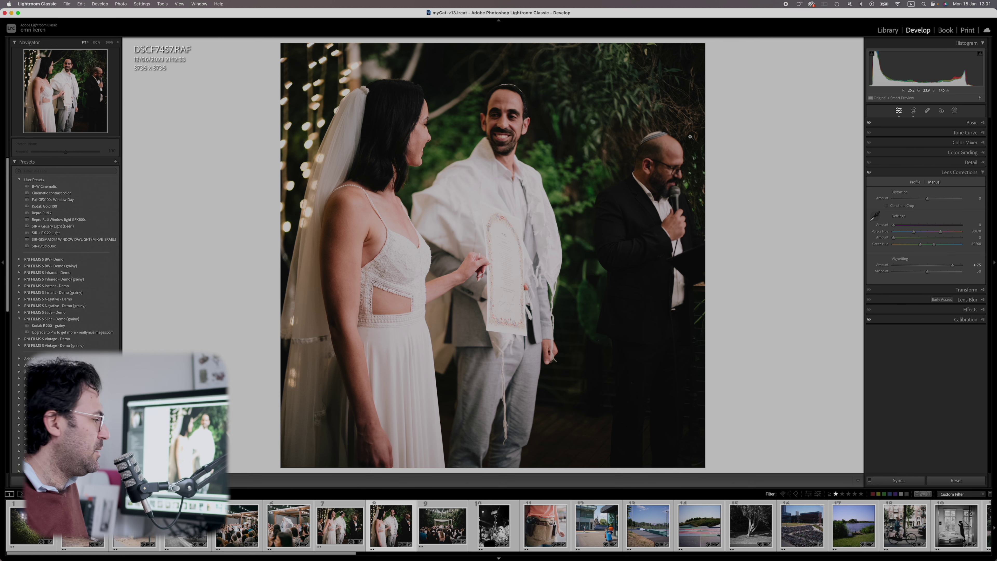
# Open DSCF7475.RAF and check the frame outside its crop.
pyautogui.press('Right')
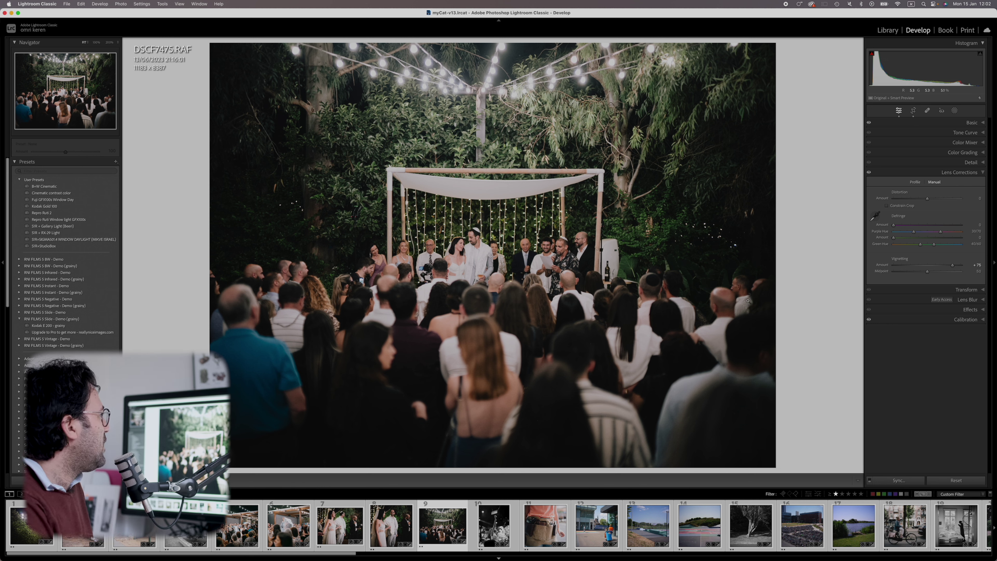
pyautogui.click(913, 111)
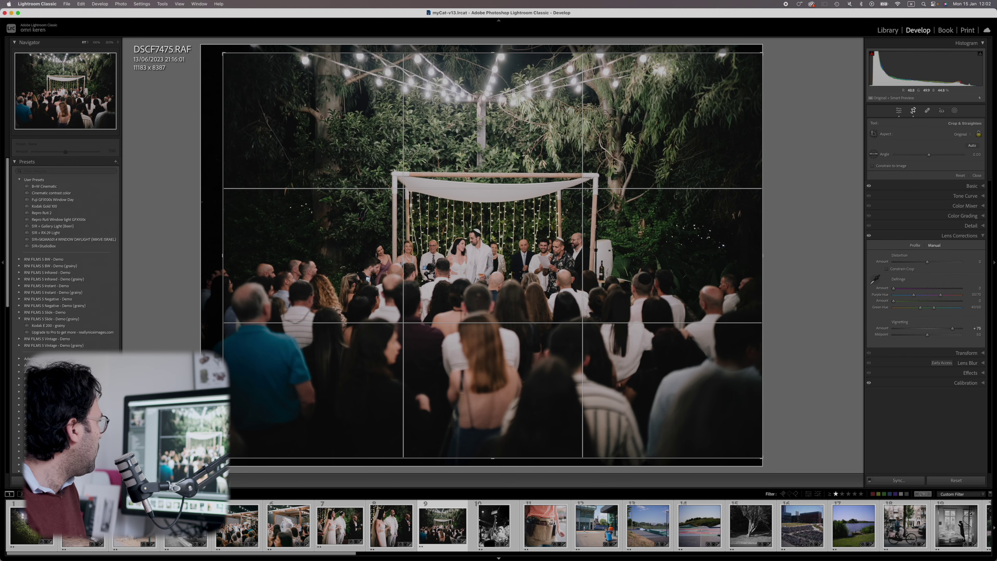
pyautogui.press('Return')
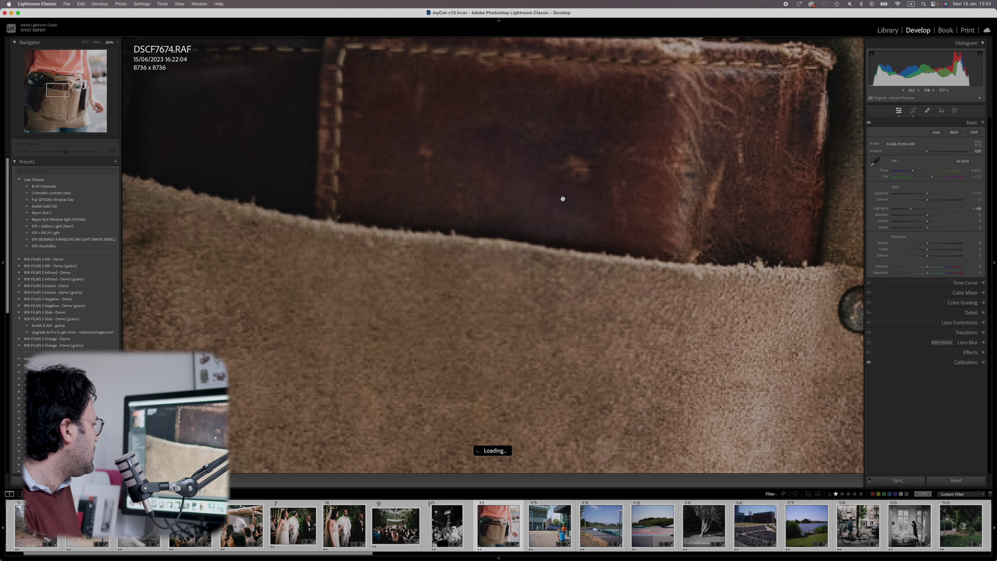
# Inspect the leather wallet, apron rivets and forks in DSCF7674.RAF up close, then return to the full view.
pyautogui.moveTo(528, 222); pyautogui.dragTo(339, 207)
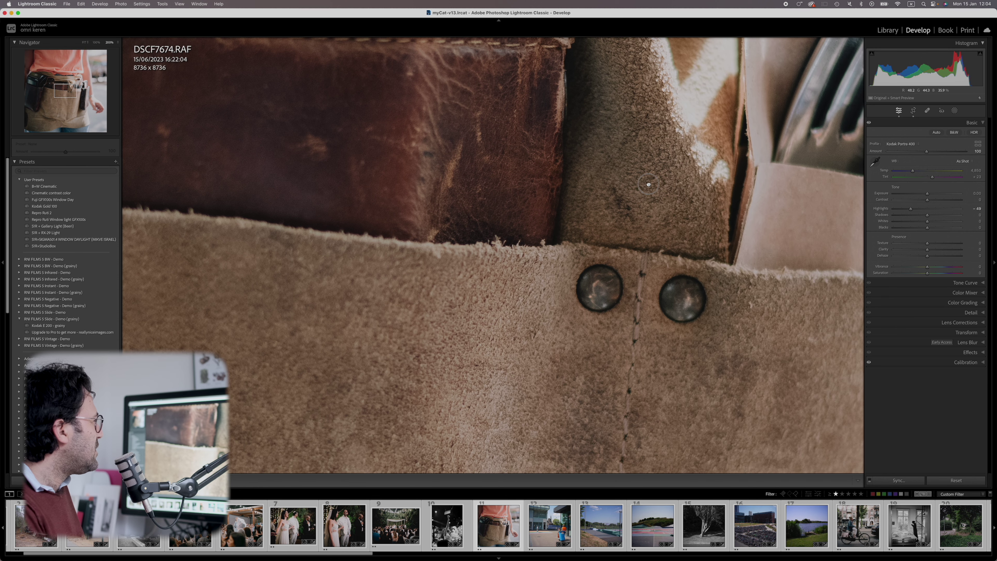
pyautogui.scroll(5, 647, 189)
pyautogui.hscroll(3, 648, 189)
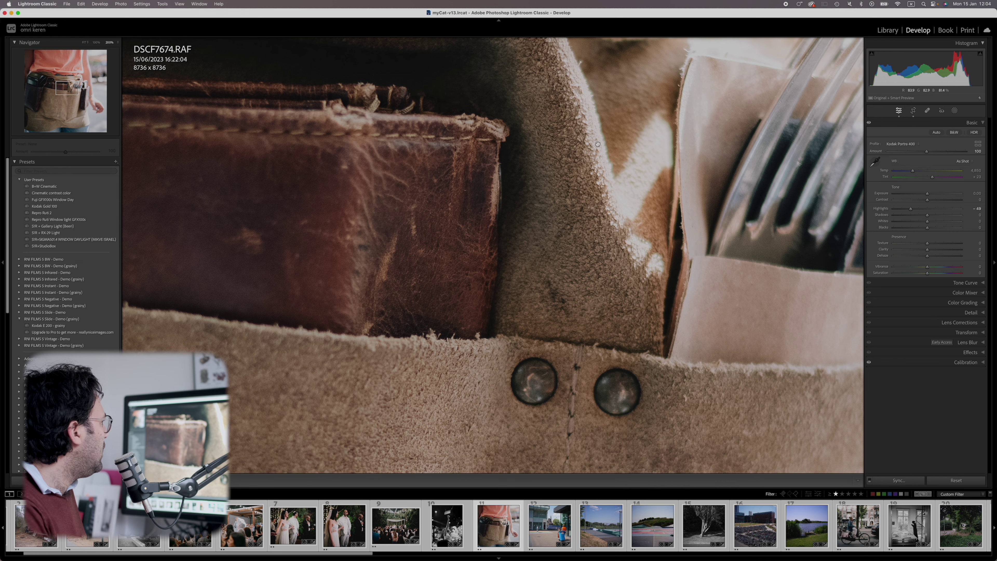
pyautogui.scroll(3, 598, 153)
pyautogui.hscroll(6, 598, 152)
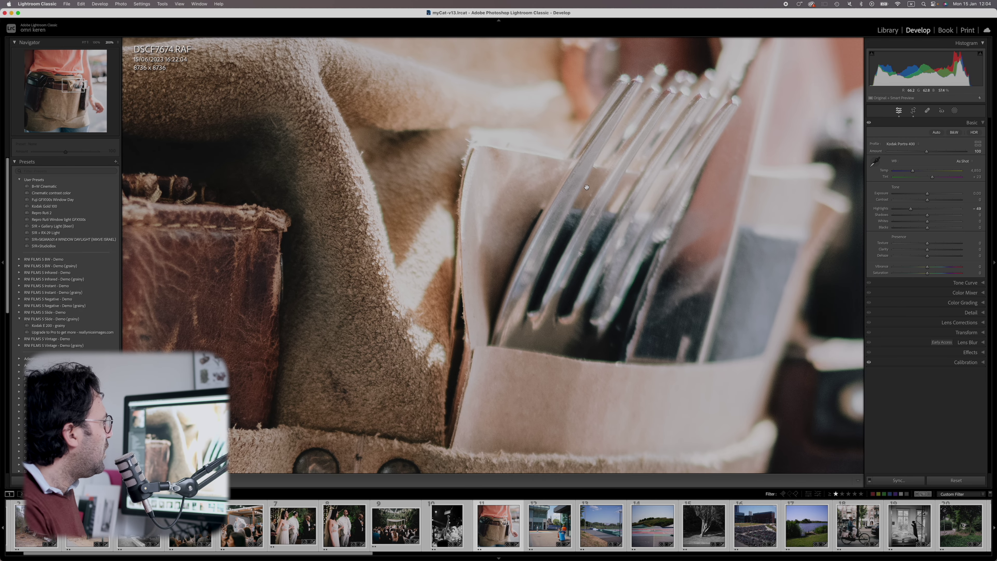
pyautogui.moveTo(571, 226); pyautogui.dragTo(613, 224)
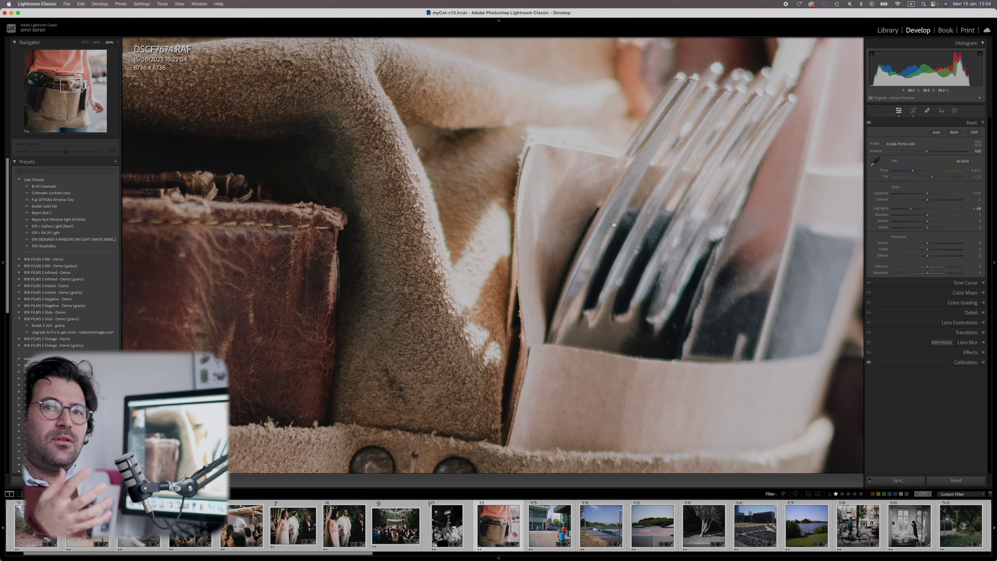
pyautogui.click(521, 270)
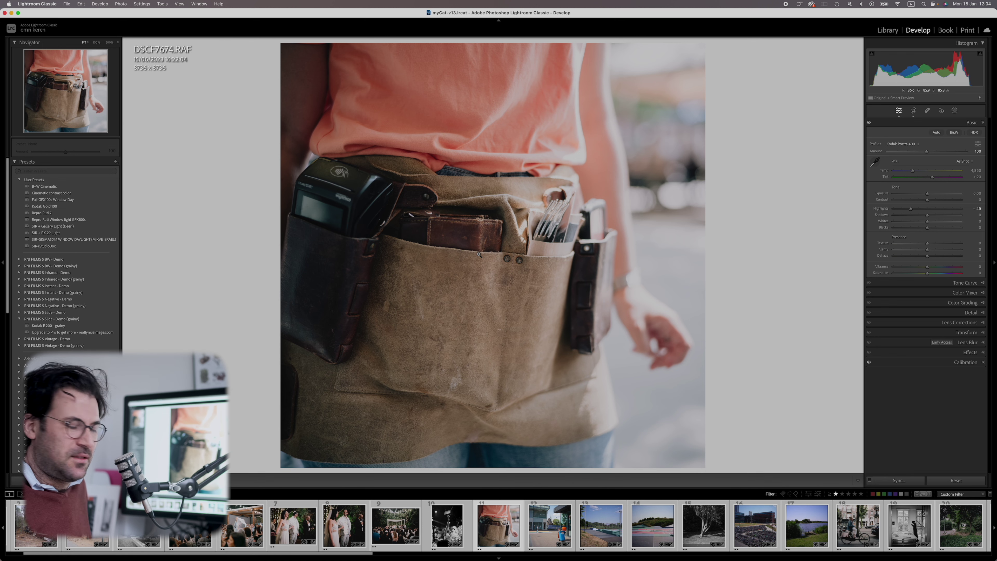
# Open DSCF7677.RAF, inspect the church and its surroundings up close, and reset the crop to the full frame.
pyautogui.press('Right')
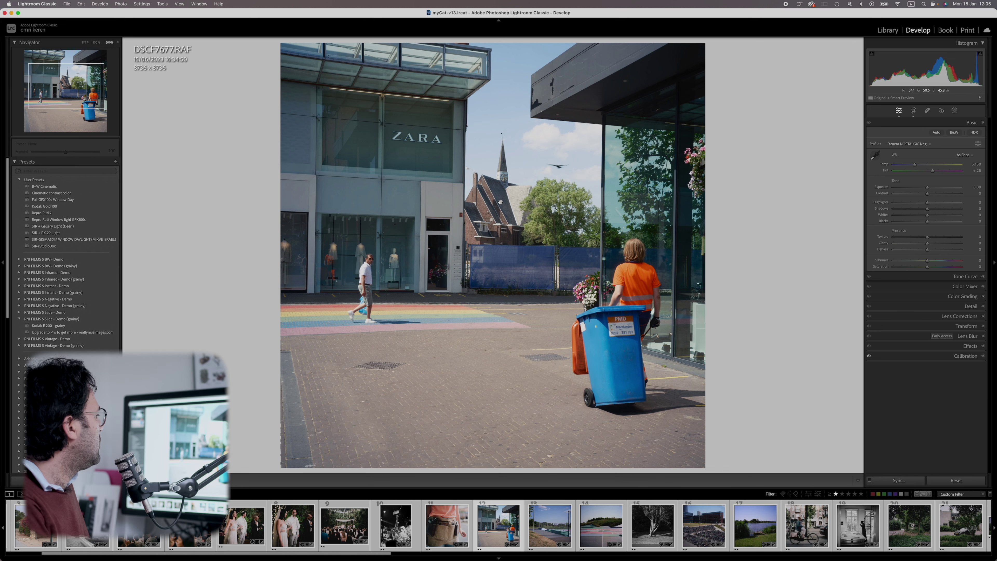
pyautogui.click(466, 197)
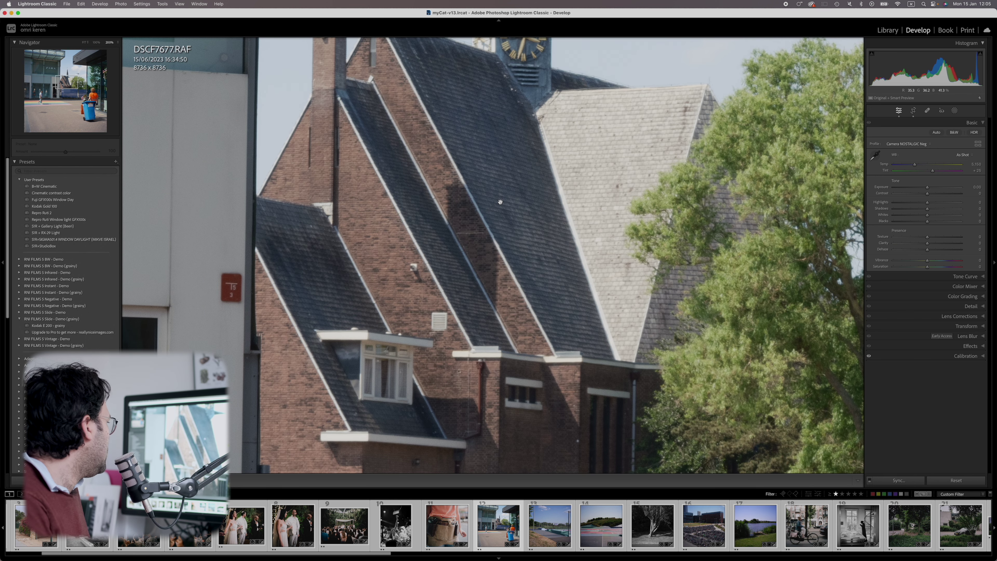
pyautogui.moveTo(468, 197); pyautogui.dragTo(463, 324)
pyautogui.moveTo(557, 365); pyautogui.dragTo(500, 63)
pyautogui.press('super+alt+r')
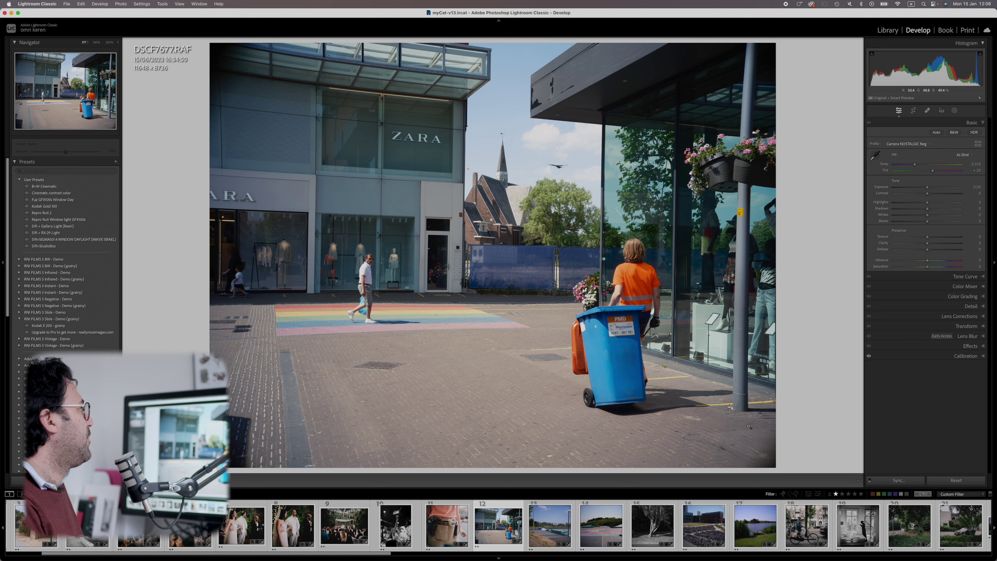
# Open DSCF7686.RAF and inspect the basketball player and hoop up close, then at a lower zoom level.
pyautogui.press('Right')
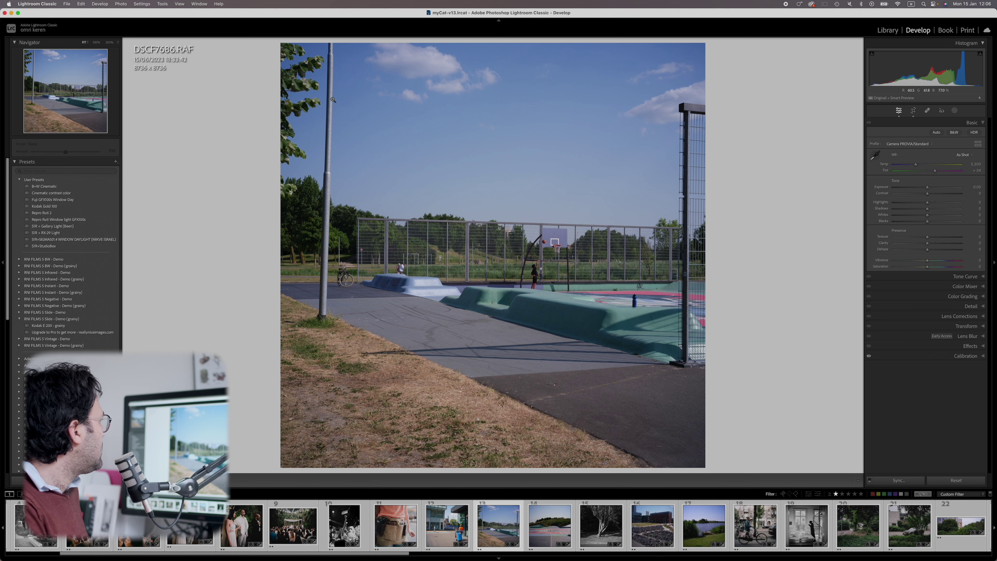
pyautogui.click(545, 243)
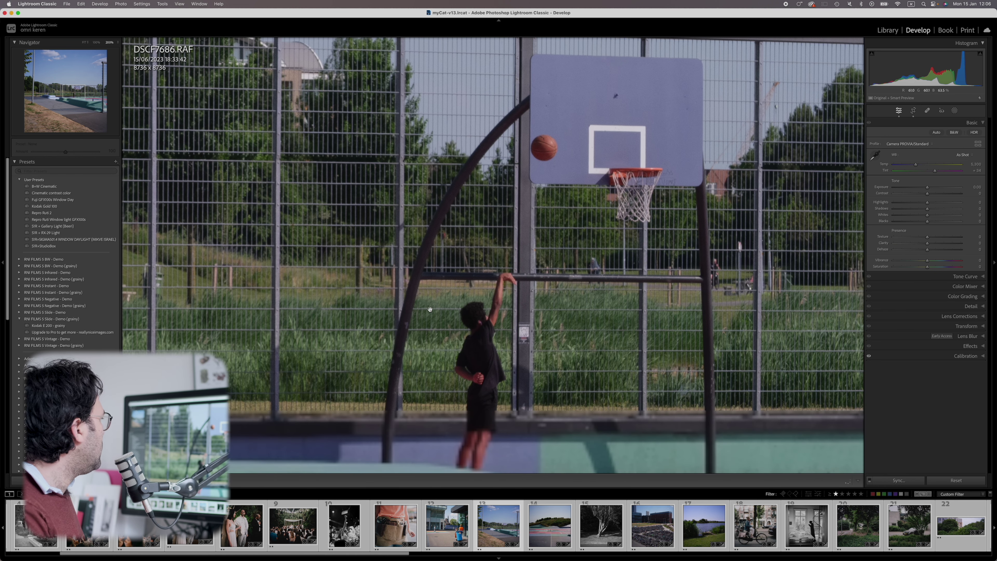
pyautogui.scroll(-5, 467, 256)
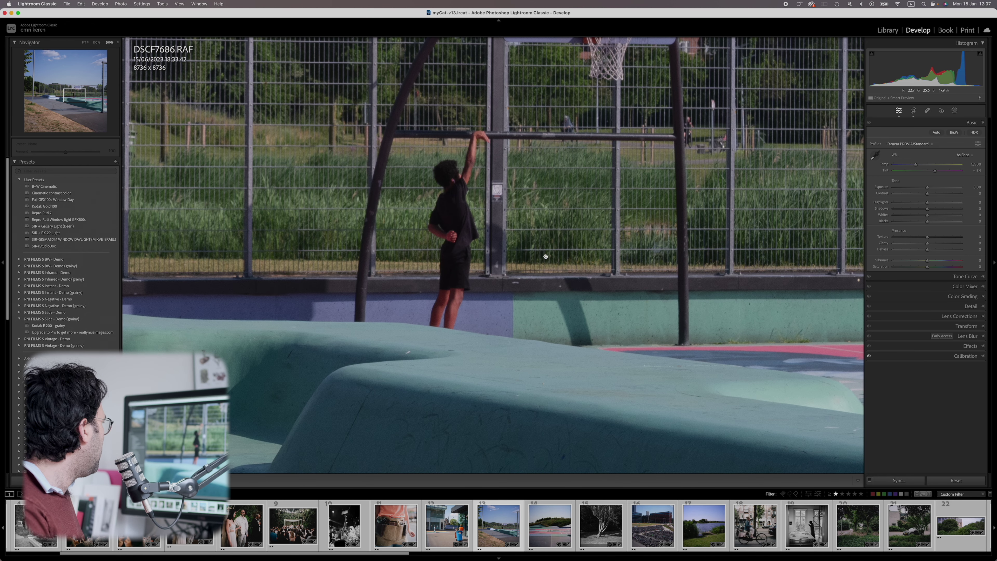
pyautogui.click(96, 42)
pyautogui.moveTo(578, 212); pyautogui.dragTo(528, 273)
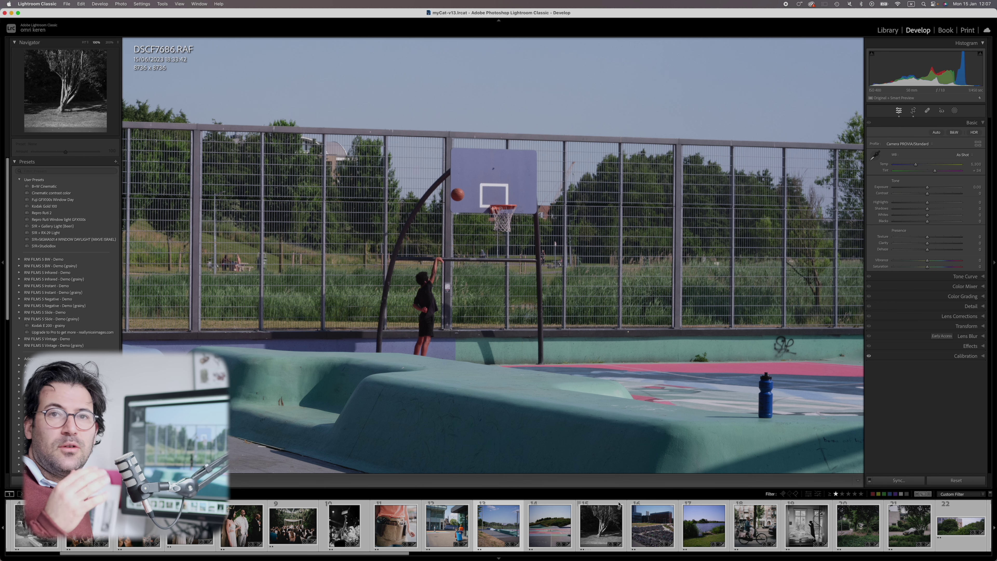
# Open DSCF7687.RAF and raise the manual lens vignetting correction amount almost to its maximum to brighten the corners.
pyautogui.press('Right')
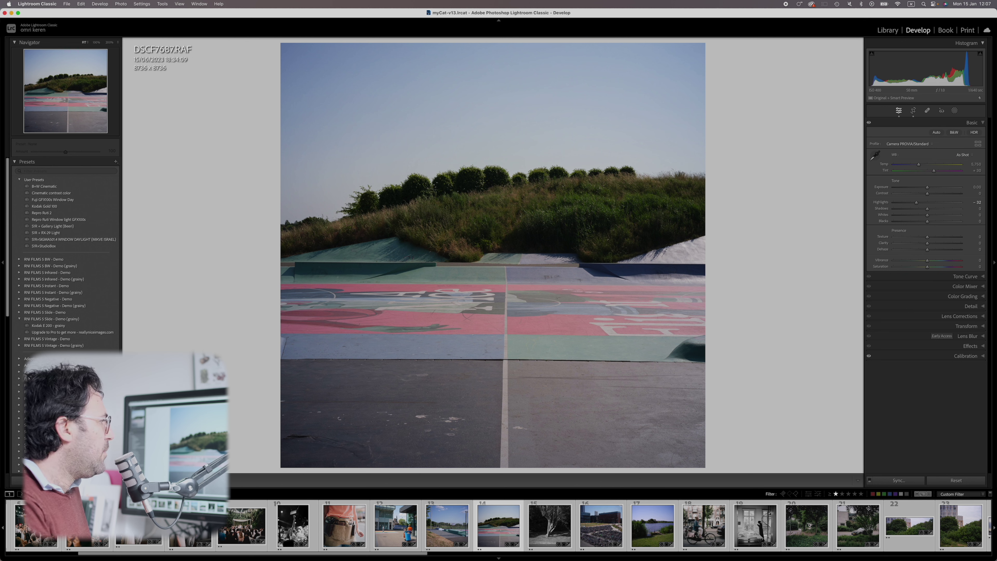
pyautogui.click(961, 316)
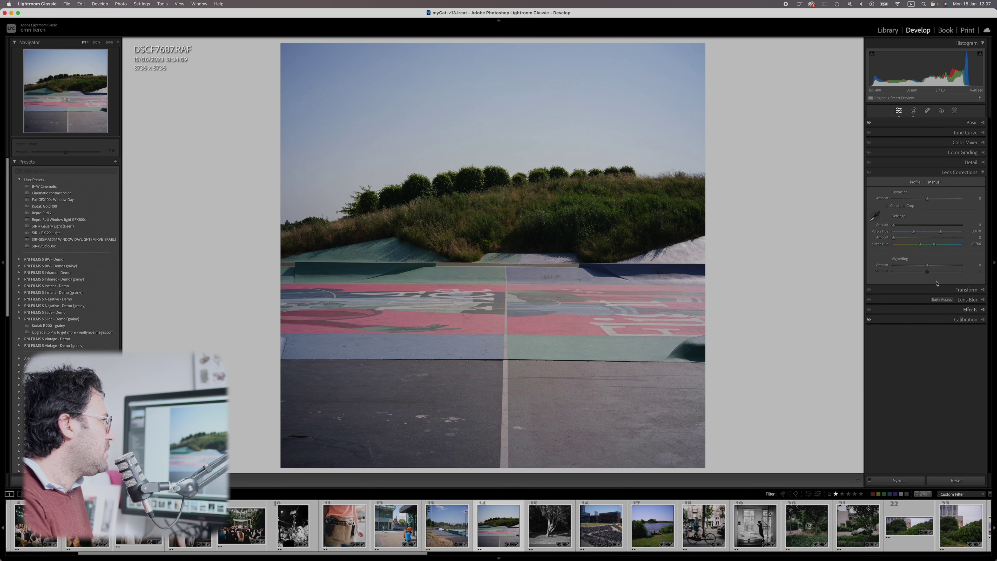
pyautogui.moveTo(927, 265); pyautogui.dragTo(960, 268)
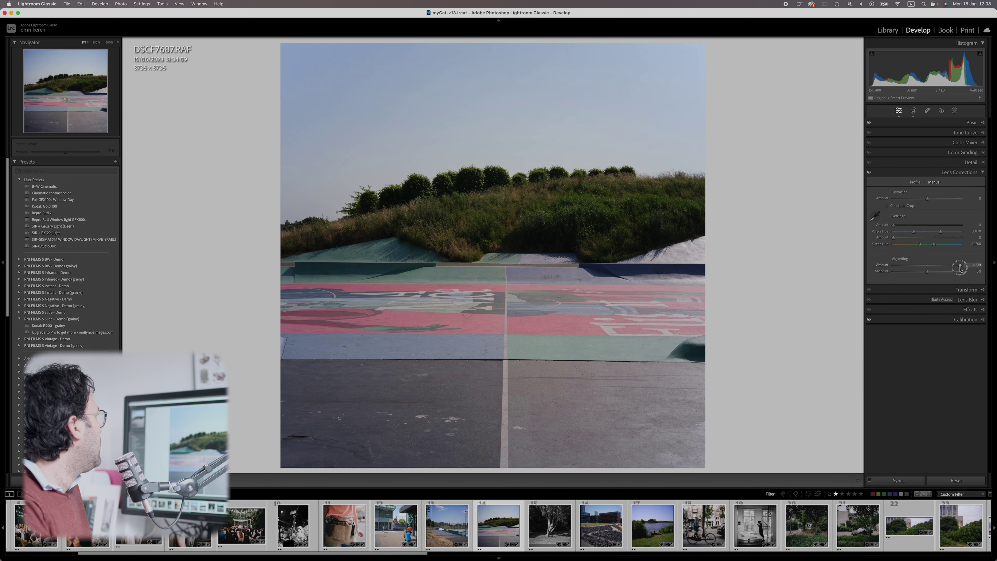
# View DSCF7694.RAF, then inspect the parked bicycles and red building in DSCF7881.RAF up close and return to the full view.
pyautogui.press('Right')
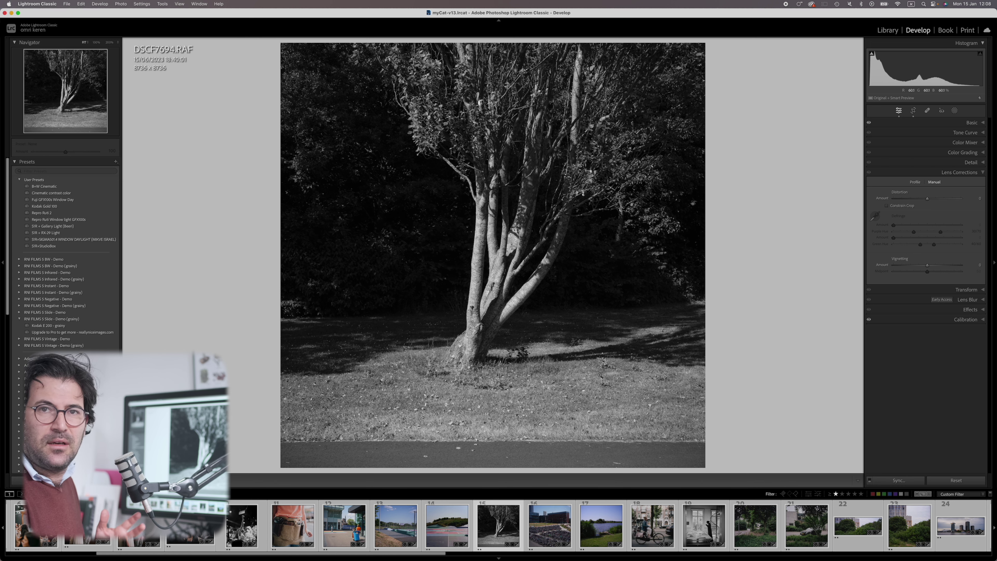
pyautogui.press('Right')
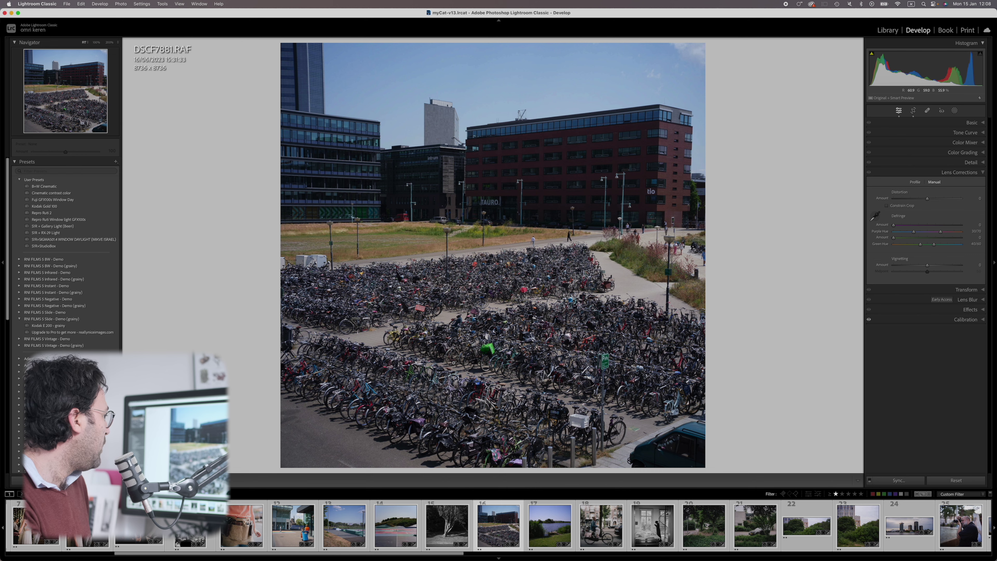
pyautogui.click(497, 337)
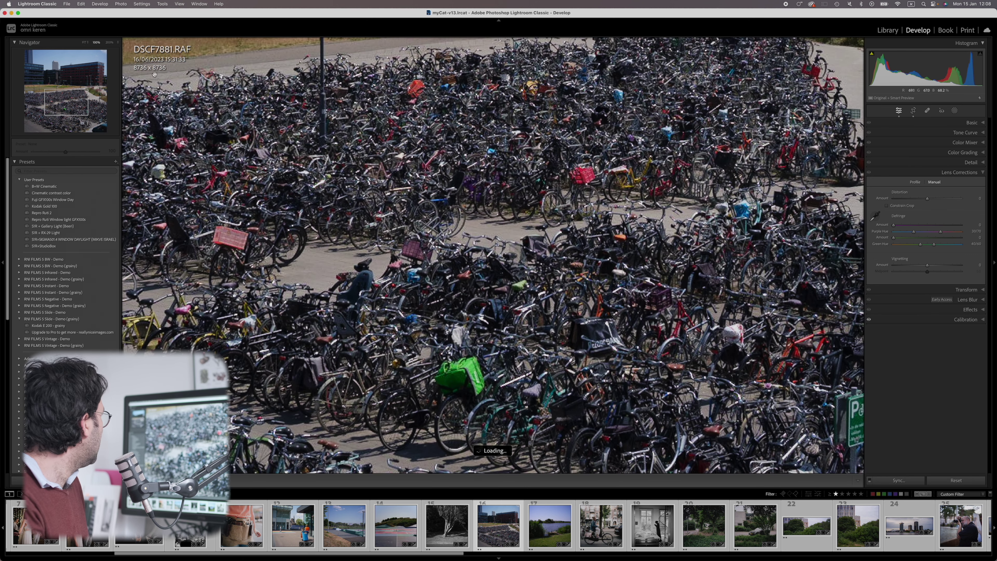
pyautogui.click(109, 43)
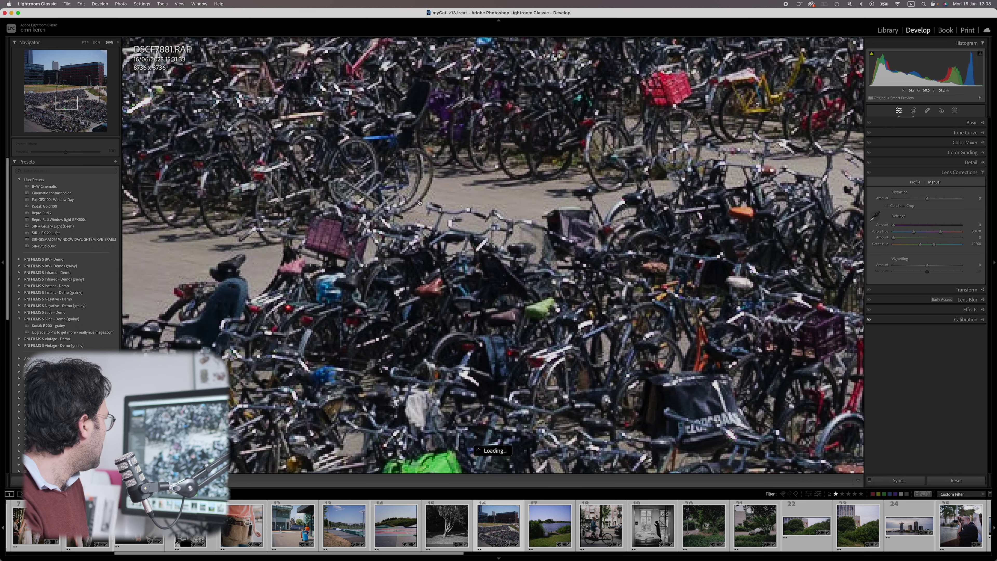
pyautogui.moveTo(392, 196); pyautogui.dragTo(447, 329)
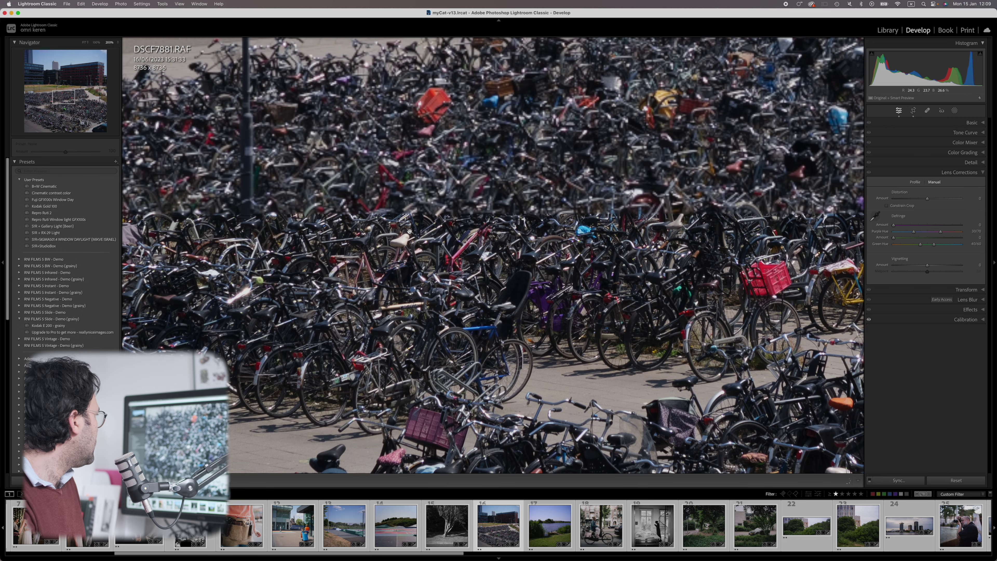
pyautogui.moveTo(464, 281); pyautogui.dragTo(417, 389)
pyautogui.moveTo(676, 215); pyautogui.dragTo(558, 402)
pyautogui.scroll(5, 444, 192)
pyautogui.scroll(5, 417, 314)
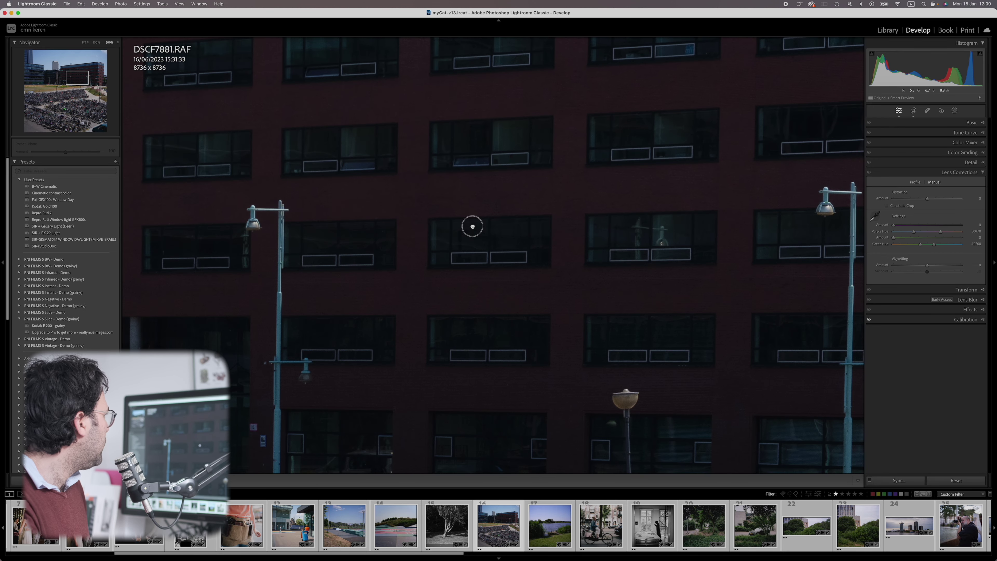
pyautogui.click(523, 241)
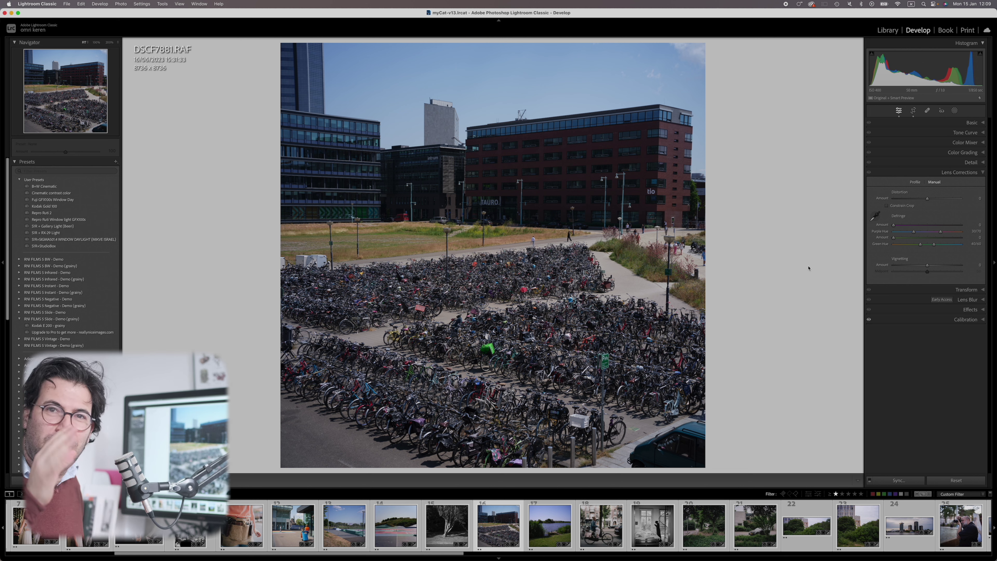
# View DSCF7960.RAF, DSCF7984.RAF and DSCF8032.RAF, and check the color profile applied to the last one.
pyautogui.press('Right')
pyautogui.press('Right')
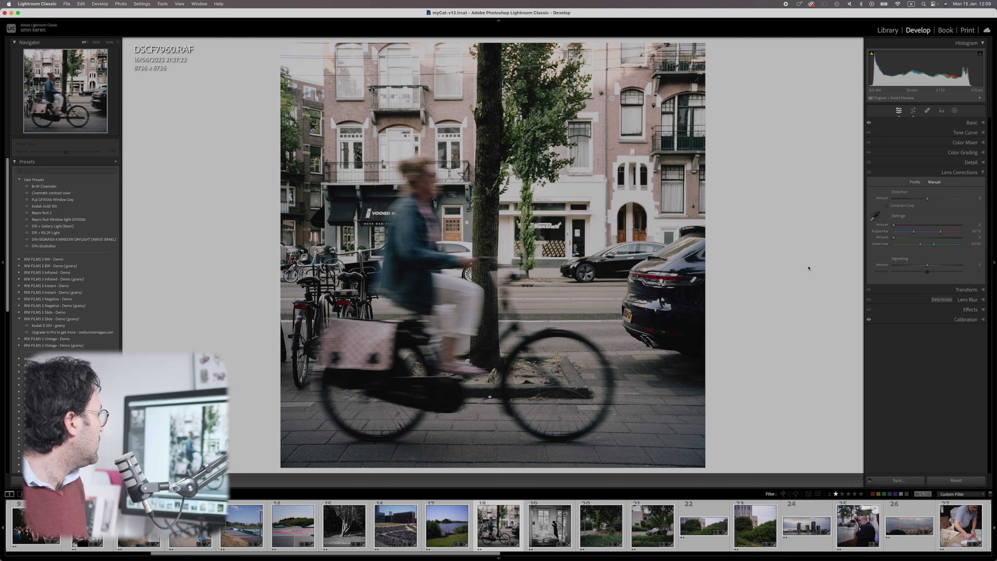
pyautogui.press('Right')
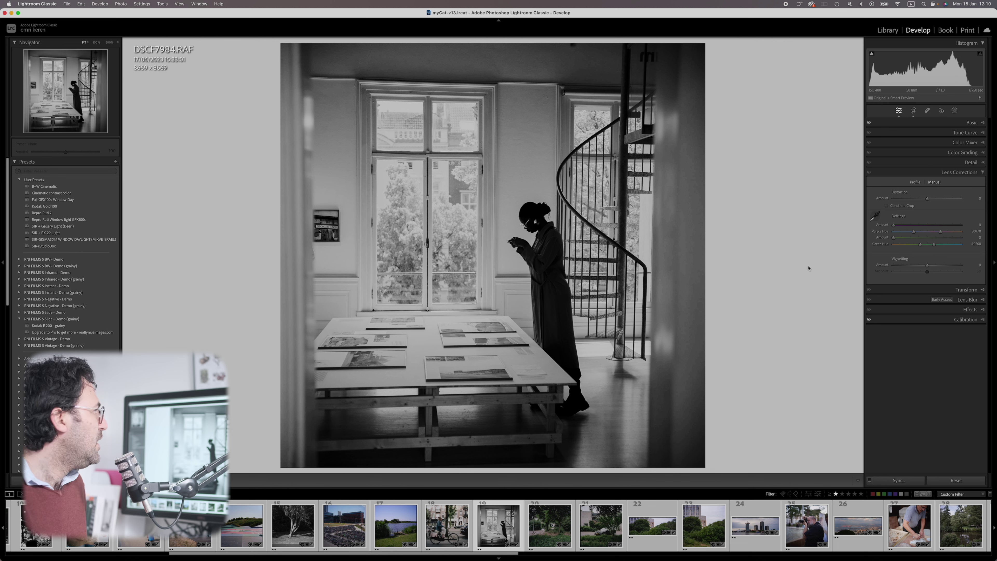
pyautogui.press('Right')
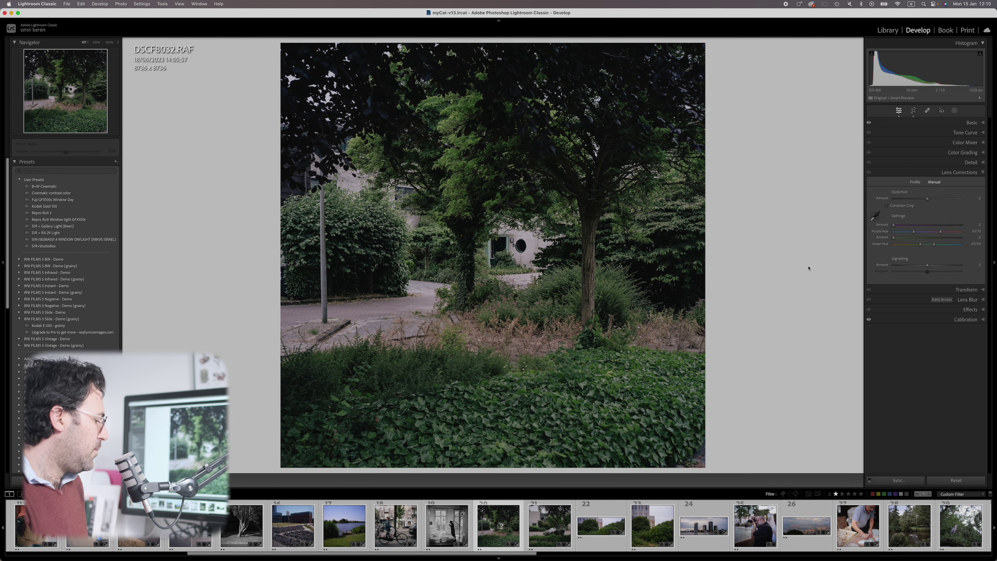
pyautogui.click(952, 122)
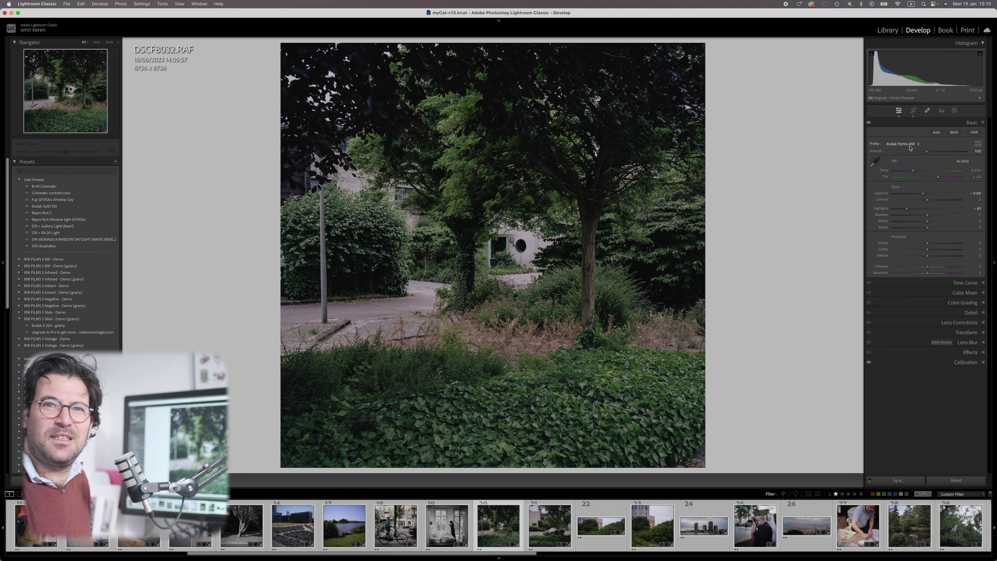
# View DSCF8033.RAF, then compare the panoramic framing of DSCF8040.RAF with the square framing of DSCF8041.RAF.
pyautogui.press('Right')
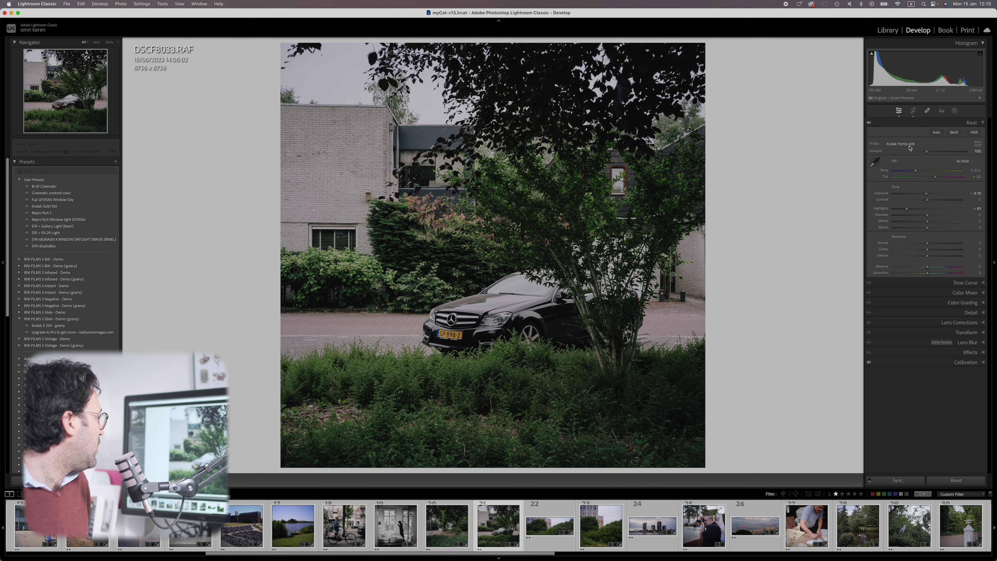
pyautogui.press('Right')
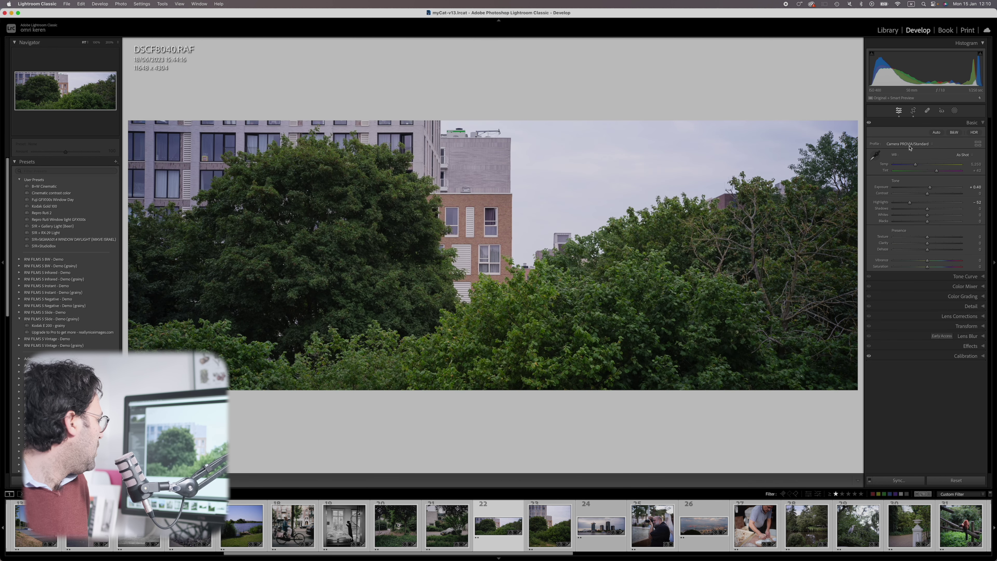
pyautogui.press('Right')
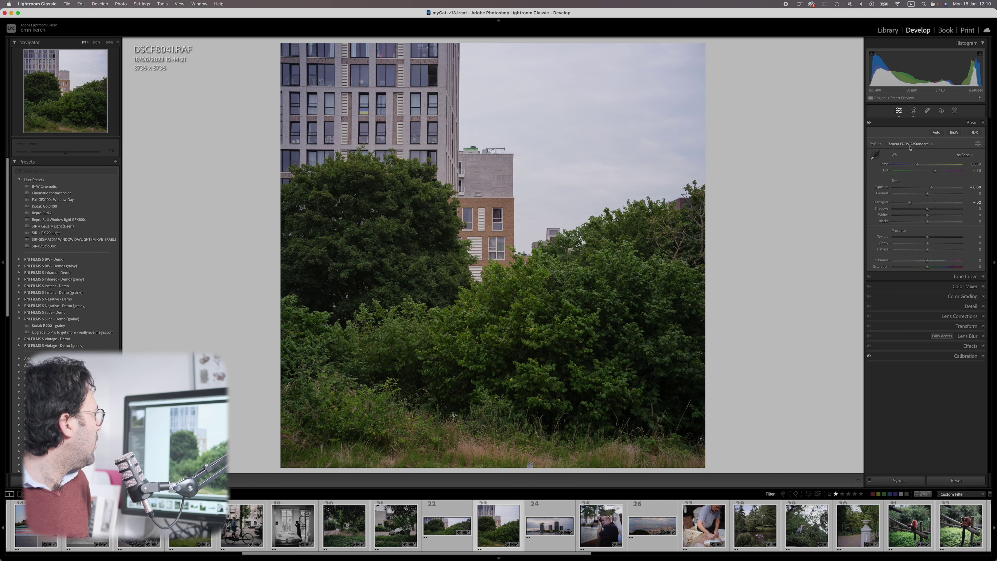
pyautogui.press('Left')
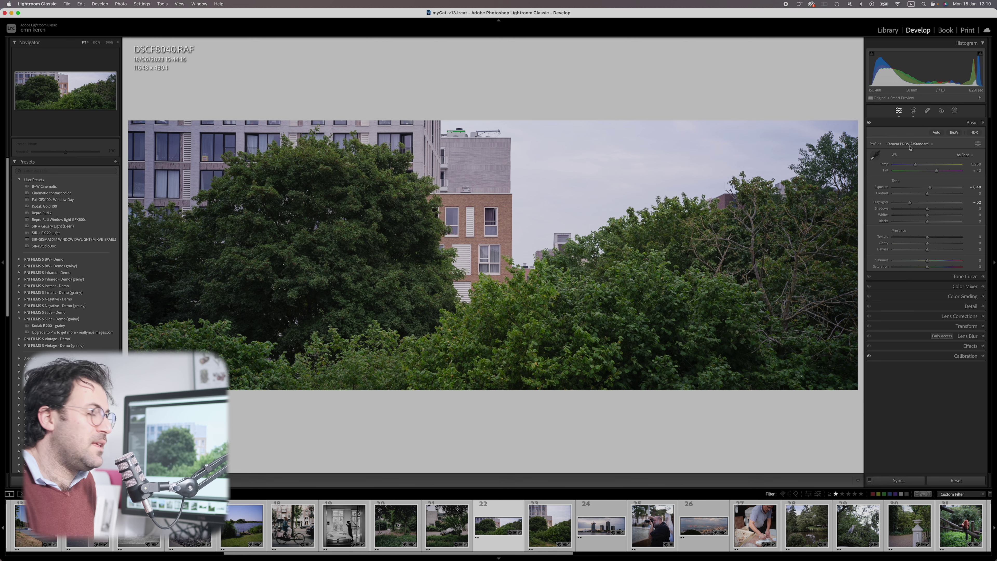
pyautogui.press('Right')
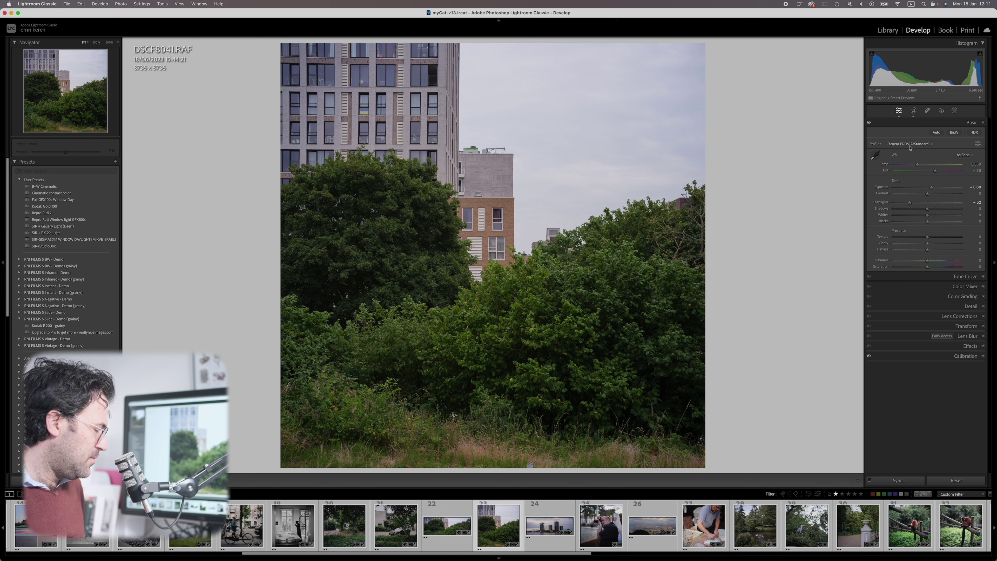
# Review the full frames of DSCF8064.RAF, DSCF3056.RAF, DSCF4406.RAF, DSCF4708.RAF and DSCF4884.RAF in sequence.
pyautogui.press('Right')
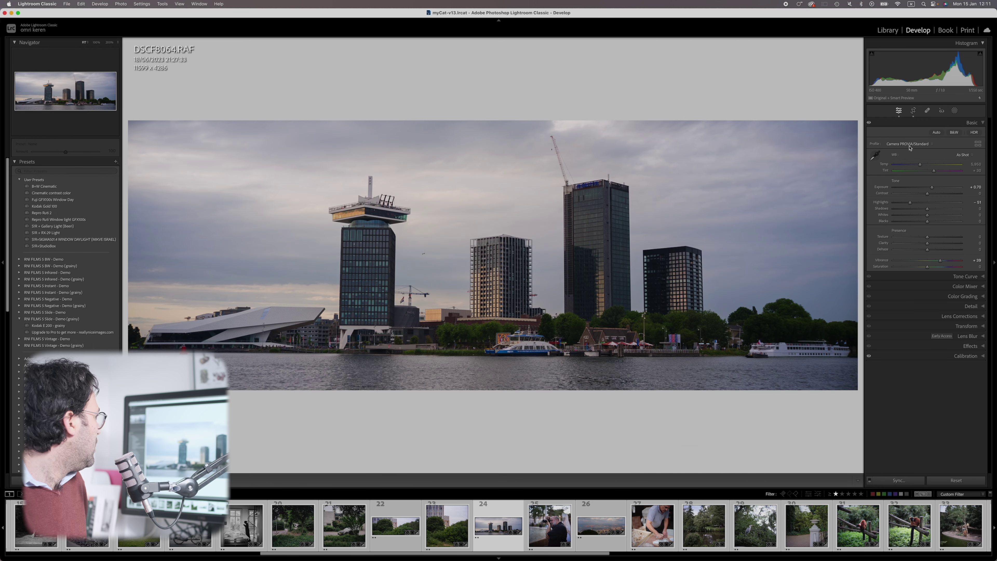
pyautogui.press('Right')
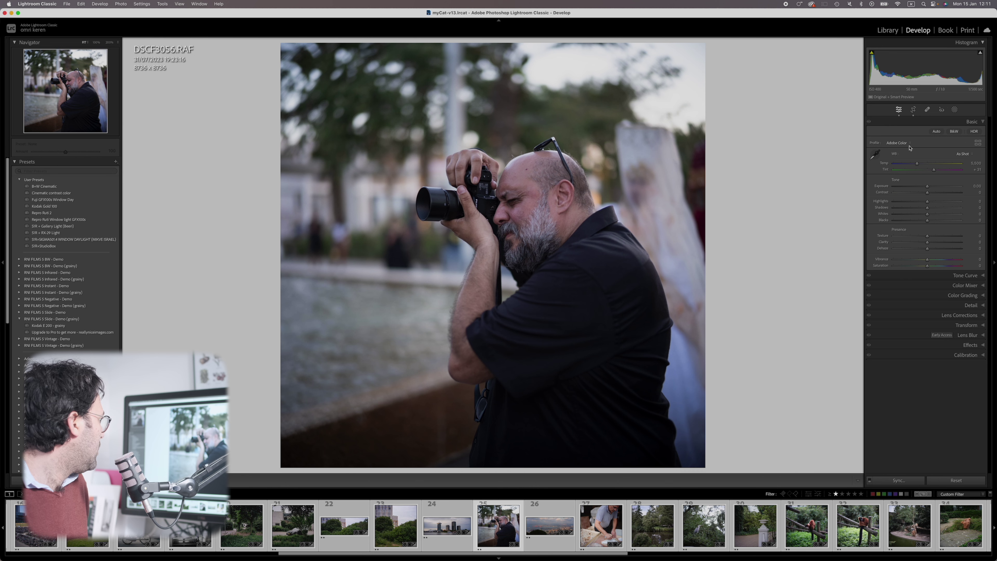
pyautogui.press('Right')
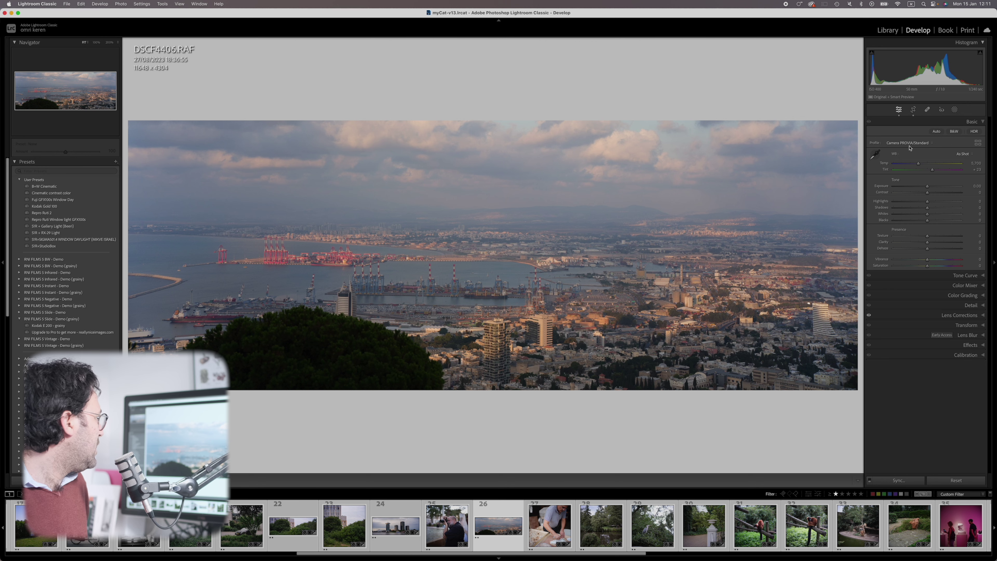
pyautogui.press('Right')
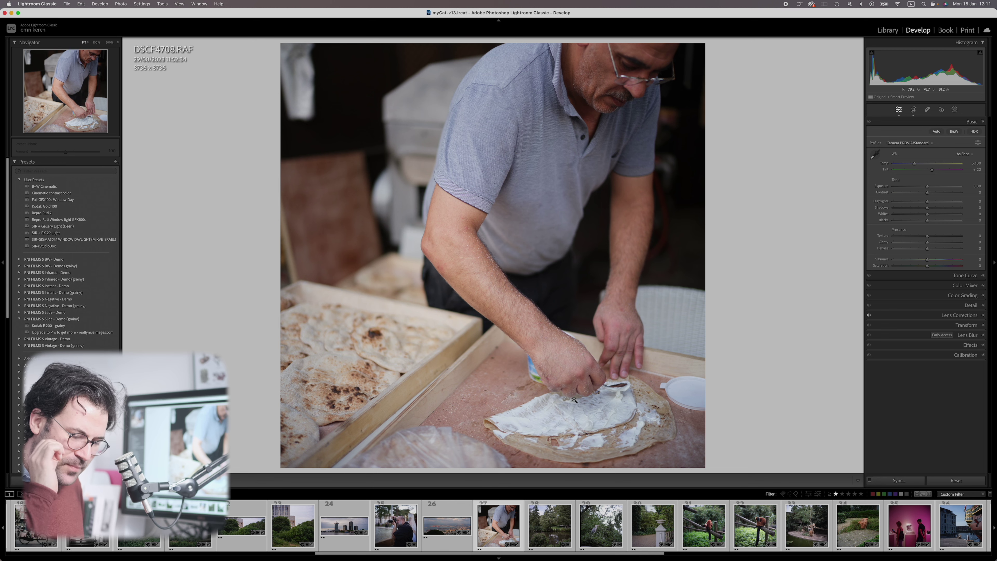
pyautogui.press('Right')
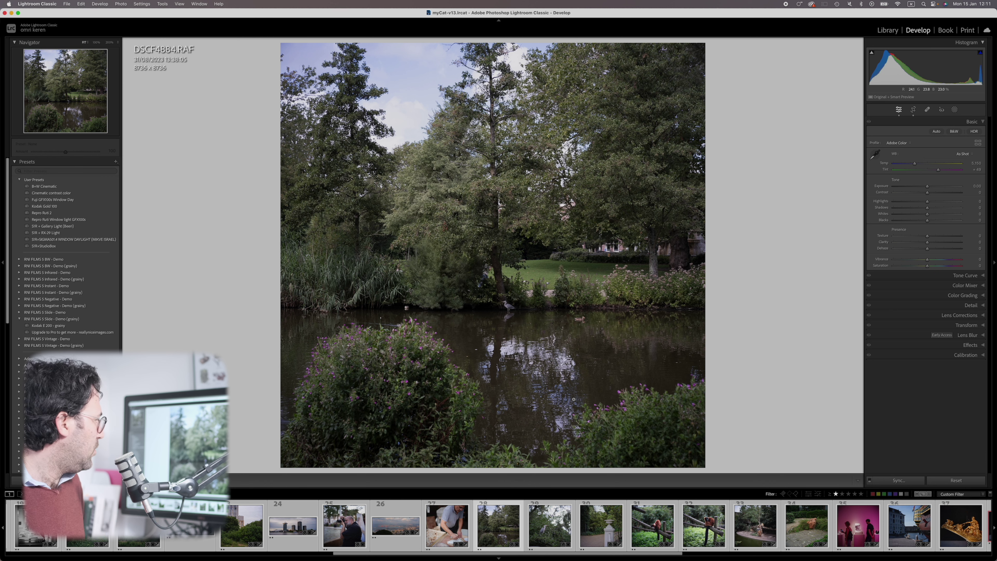
# Open DSCF4912.RAF, inspect the heron's head and plumage up close, and return to the full view.
pyautogui.press('Right')
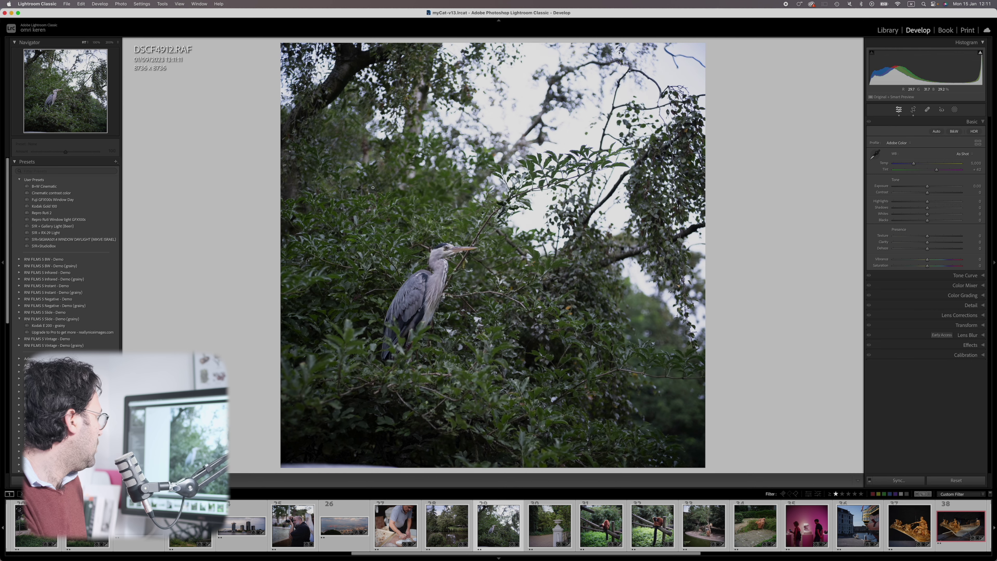
pyautogui.click(443, 253)
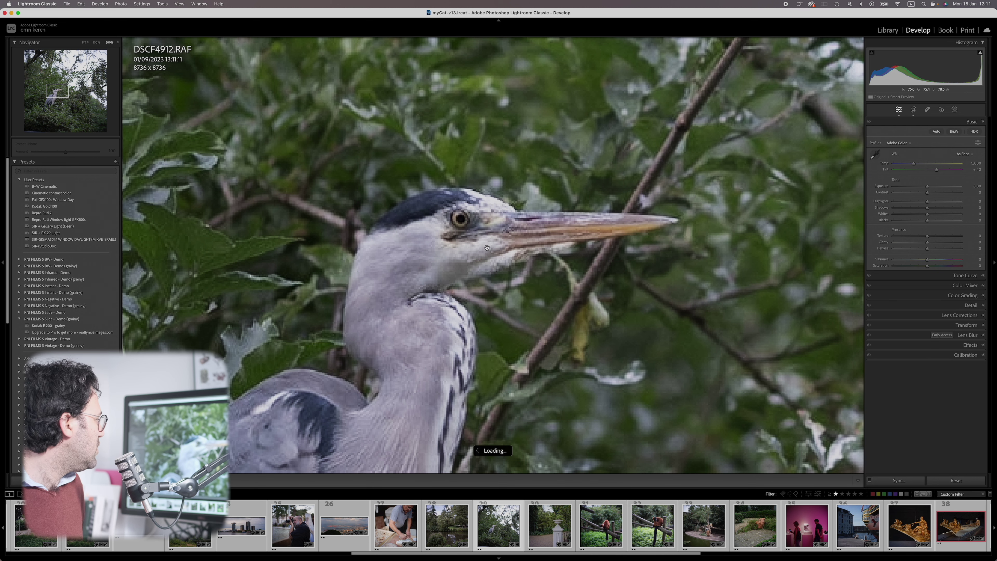
pyautogui.moveTo(487, 248); pyautogui.dragTo(532, 175)
pyautogui.moveTo(441, 352); pyautogui.dragTo(475, 337)
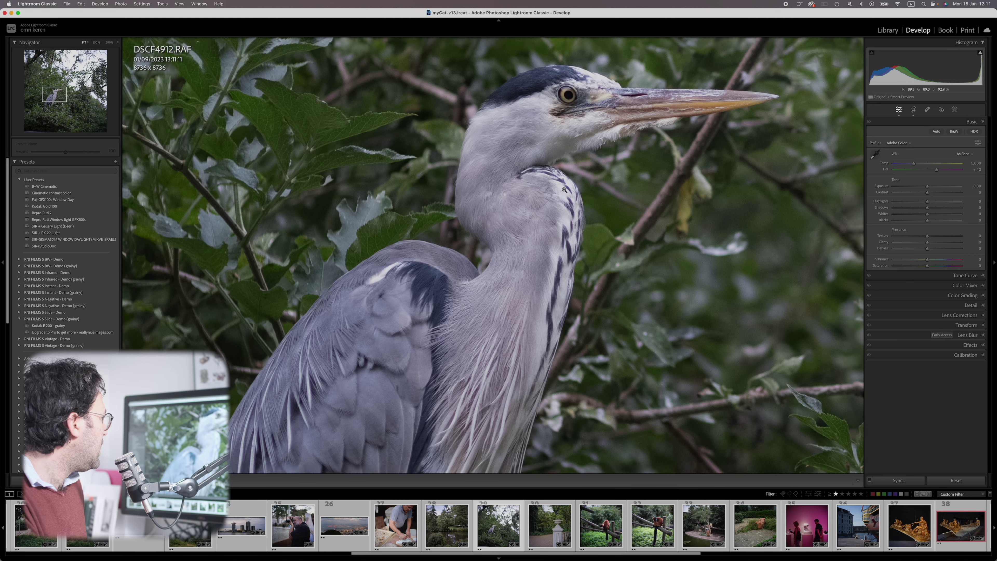
pyautogui.click(563, 190)
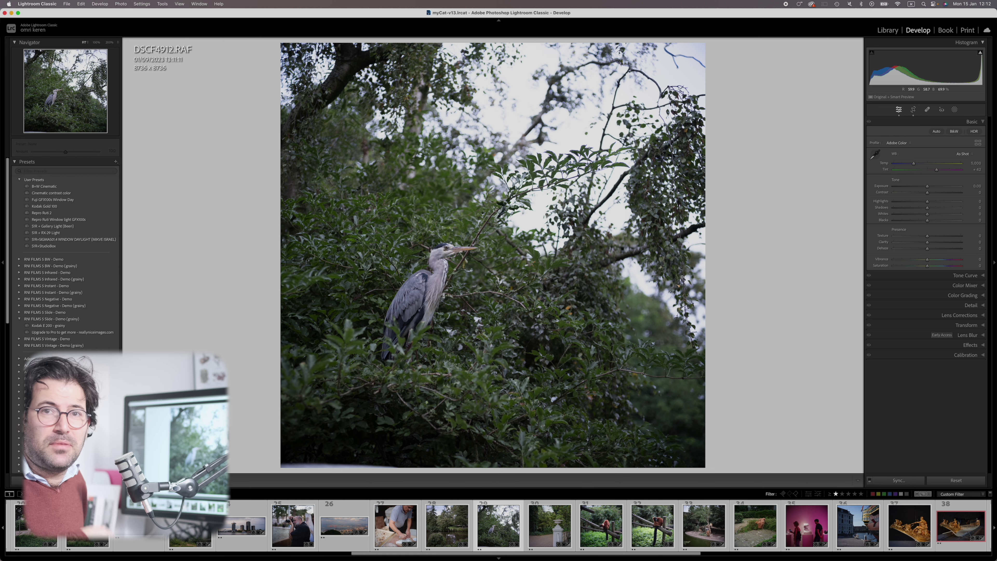
# View DSCF4913.RAF and DSCF4924.RAF, then inspect the lemur's face and fur in DSCF4927.RAF up close.
pyautogui.press('Right')
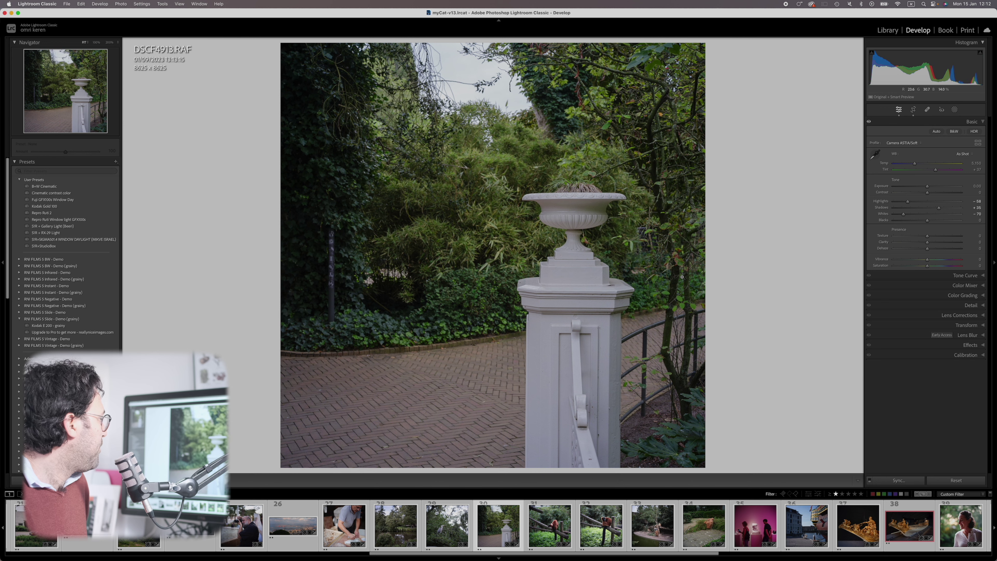
pyautogui.press('Right')
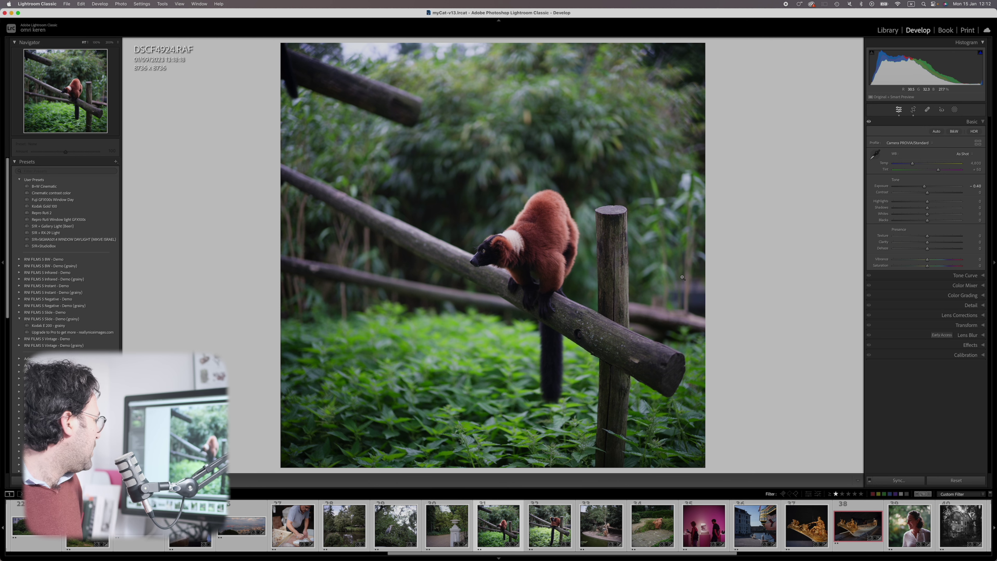
pyautogui.press('Right')
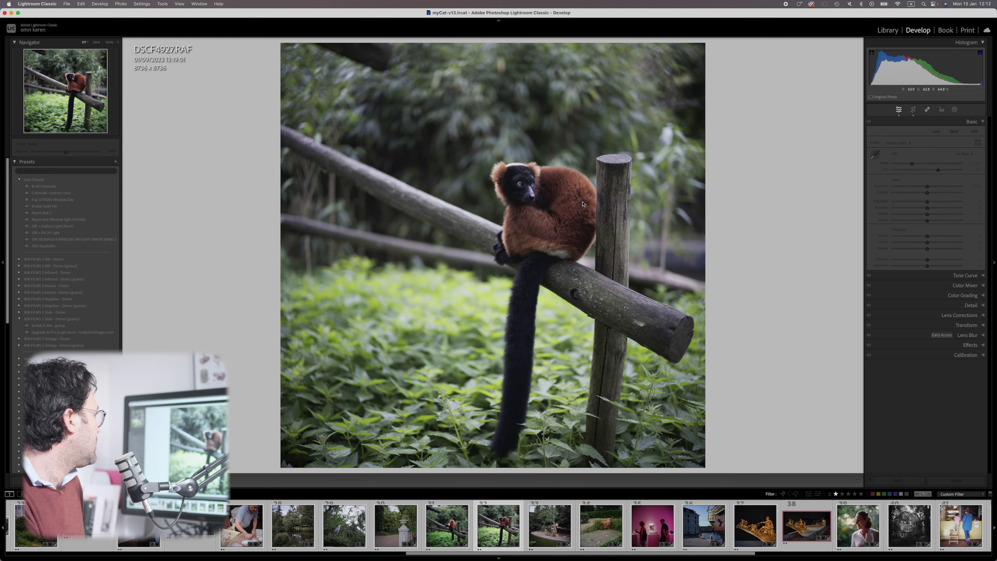
pyautogui.click(531, 186)
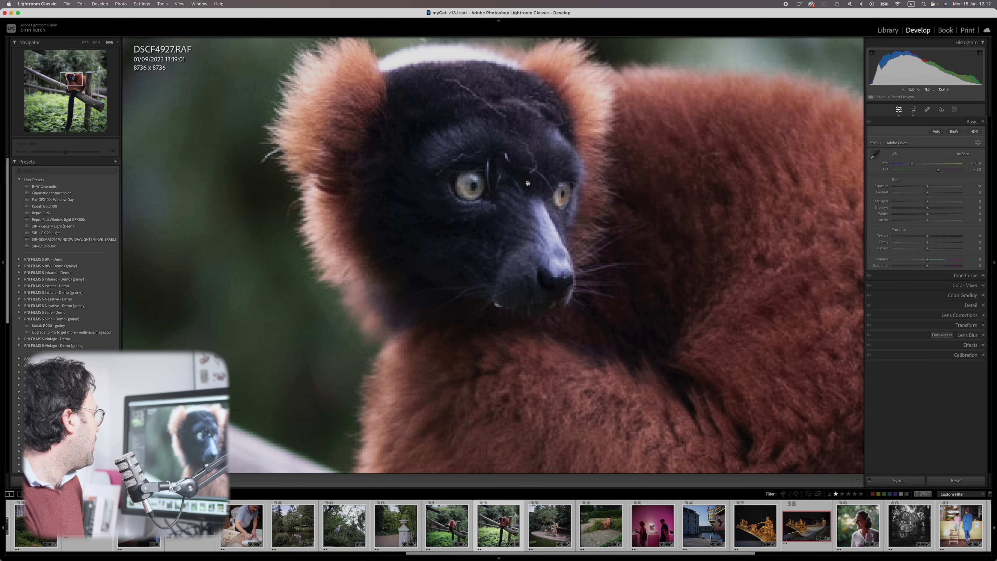
pyautogui.moveTo(540, 192); pyautogui.dragTo(486, 230)
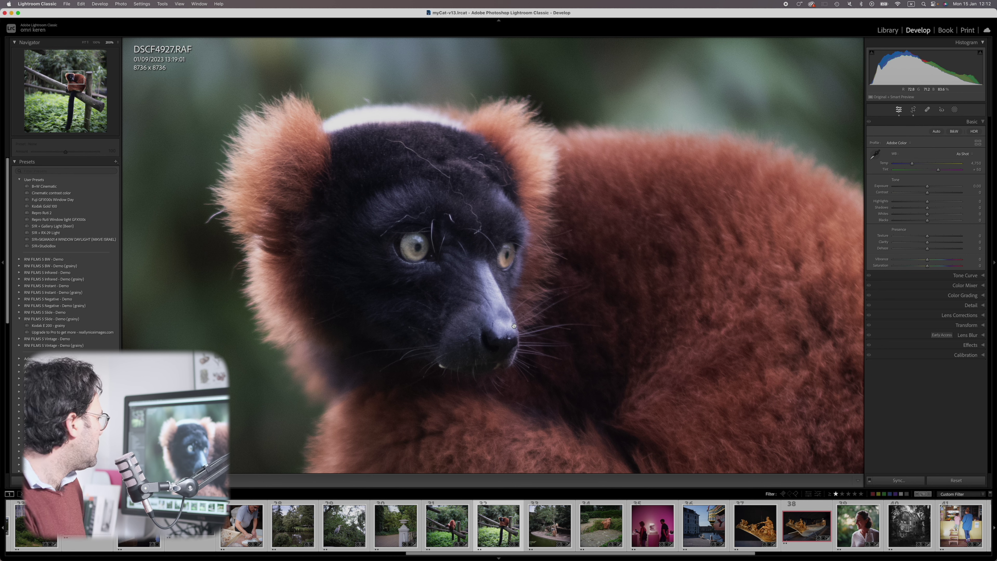
pyautogui.scroll(-3, 510, 325)
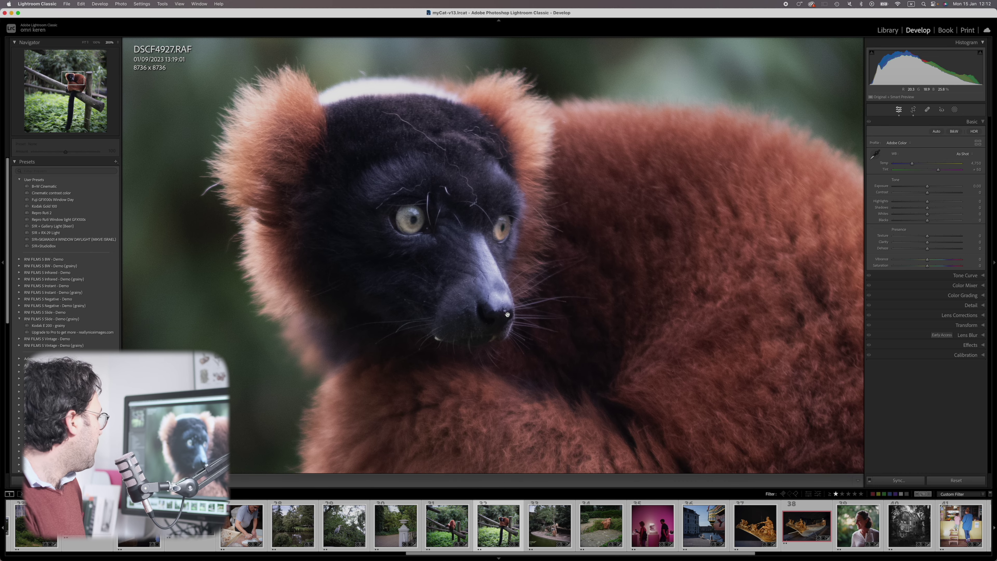
pyautogui.scroll(-3, 500, 347)
pyautogui.scroll(5, 479, 383)
pyautogui.hscroll(3, 510, 432)
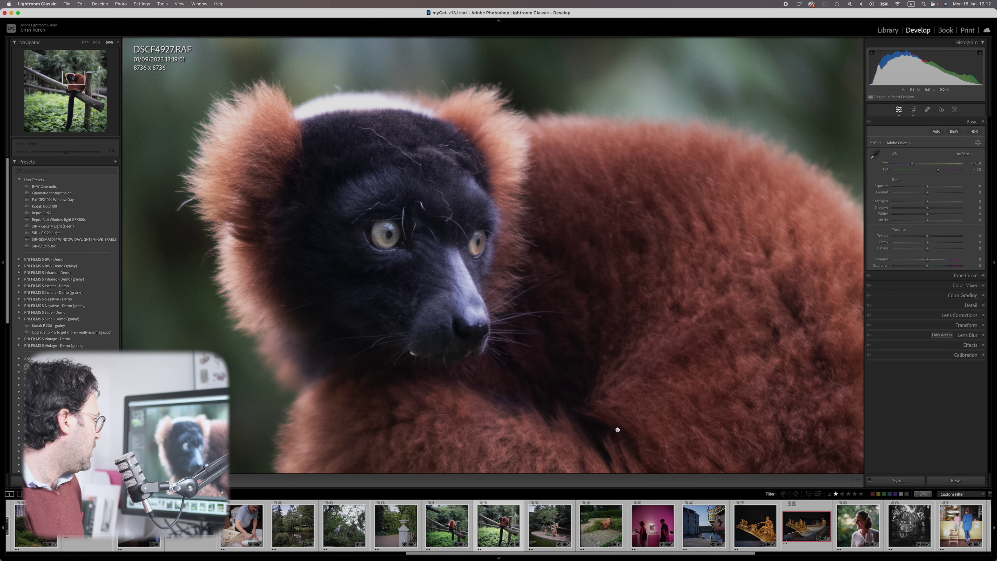
# Return DSCF4927.RAF to full view, then review the following photos through DSCF5184.RAF and DSCF5282.RAF.
pyautogui.click(522, 364)
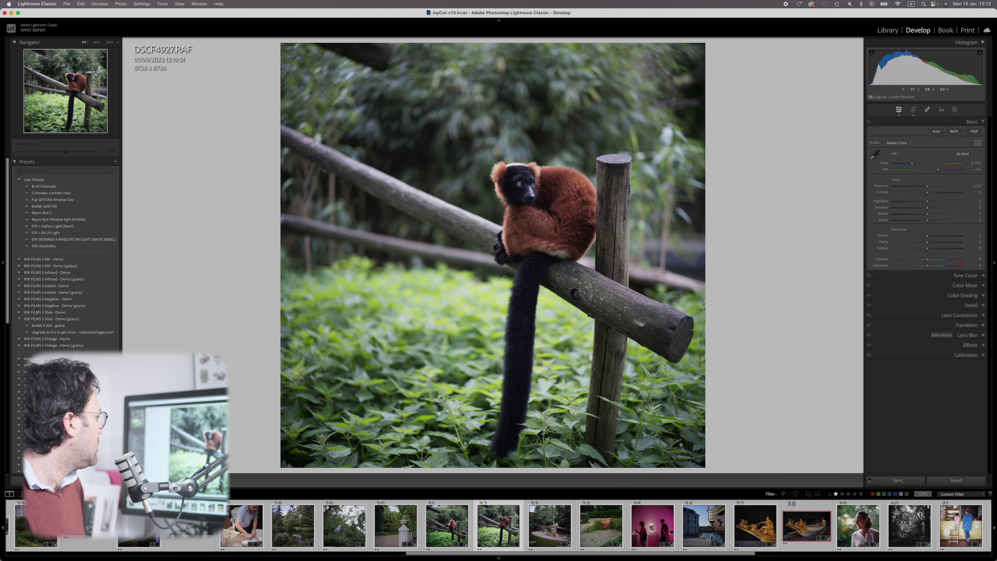
pyautogui.press('Right')
pyautogui.press('Right')
pyautogui.press('Right')
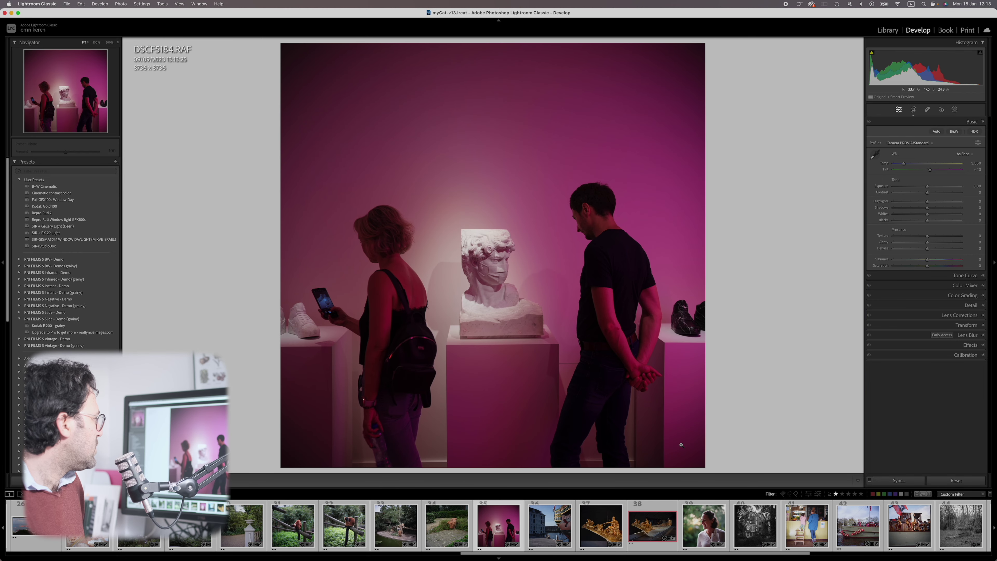
pyautogui.press('Right')
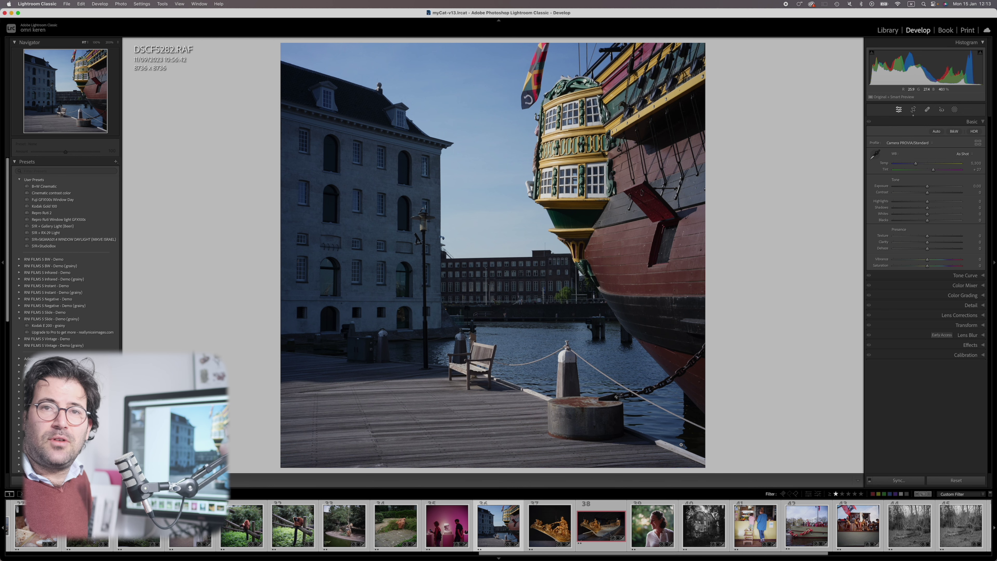
# Review the full frames of DSCF5286.RAF, DSCF5287-Pano.dng, DSCF5365.RAF and DSCF5885.RAF in sequence.
pyautogui.press('Right')
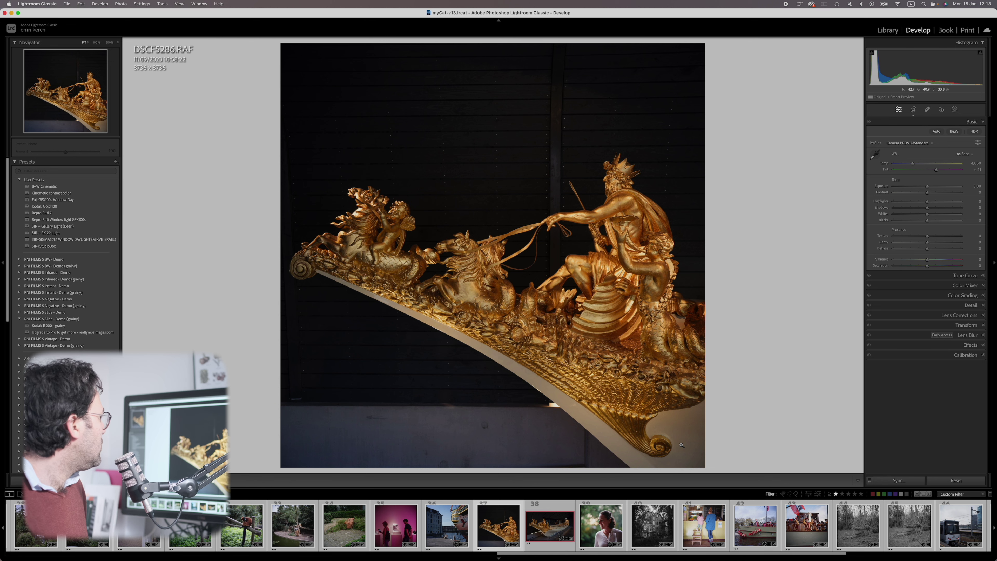
pyautogui.press('Right')
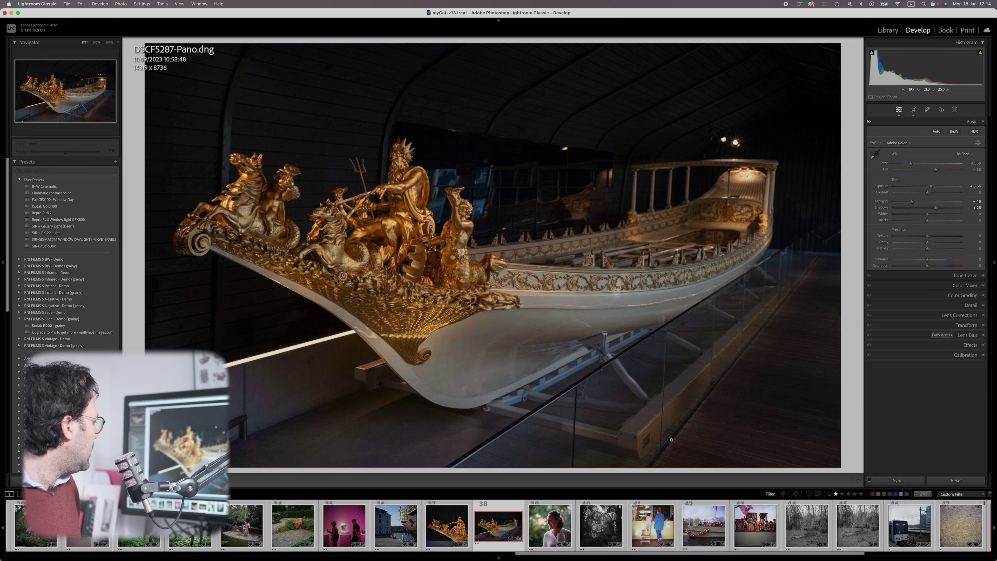
pyautogui.press('Right')
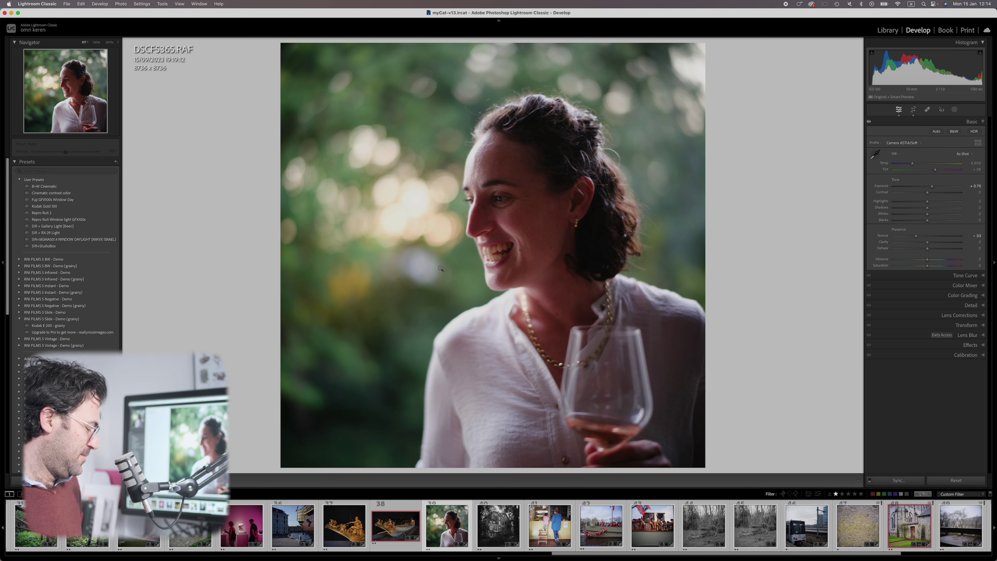
pyautogui.press('Right')
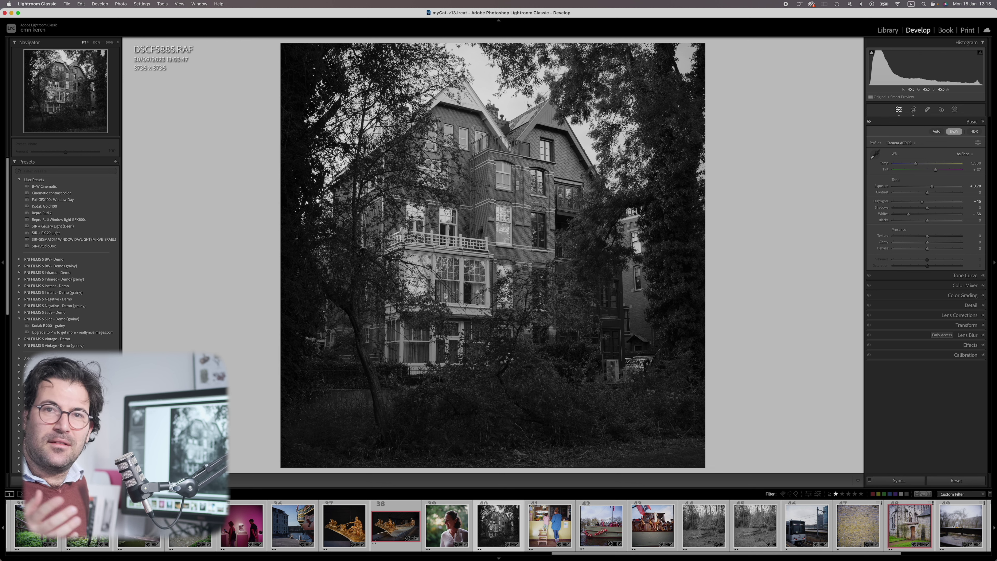
# Open DSCF6964.RAF, inspect the costumed figures and the boat's hull up close, and return to the full view.
pyautogui.press('Right')
pyautogui.press('Right')
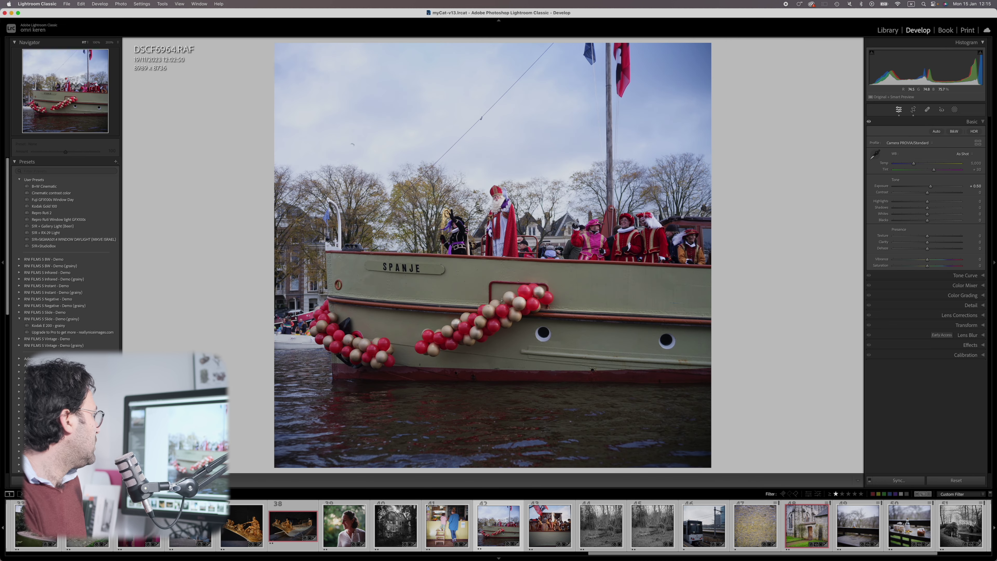
pyautogui.moveTo(500, 205); pyautogui.dragTo(602, 225)
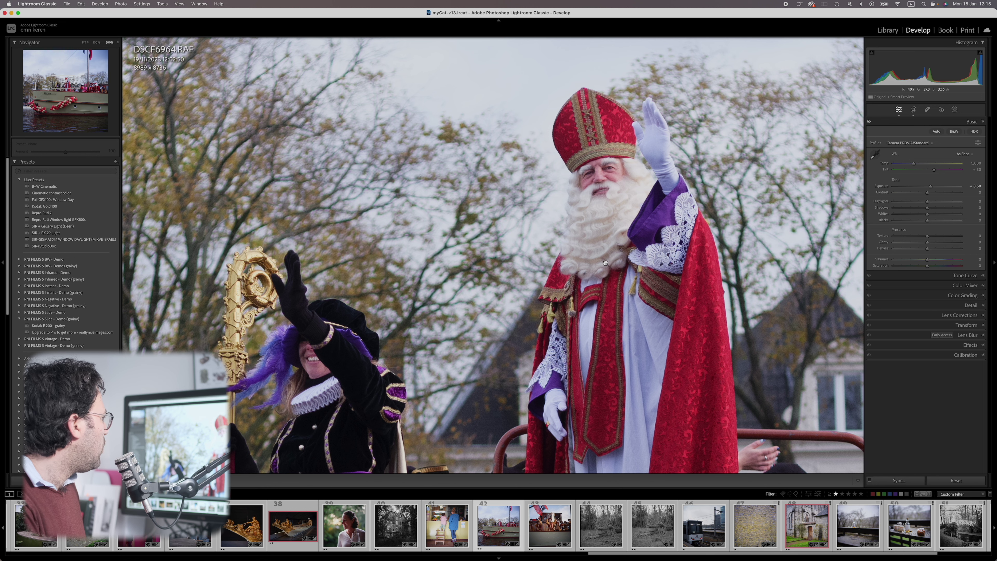
pyautogui.moveTo(403, 339); pyautogui.dragTo(501, 237)
pyautogui.moveTo(427, 388); pyautogui.dragTo(447, 325)
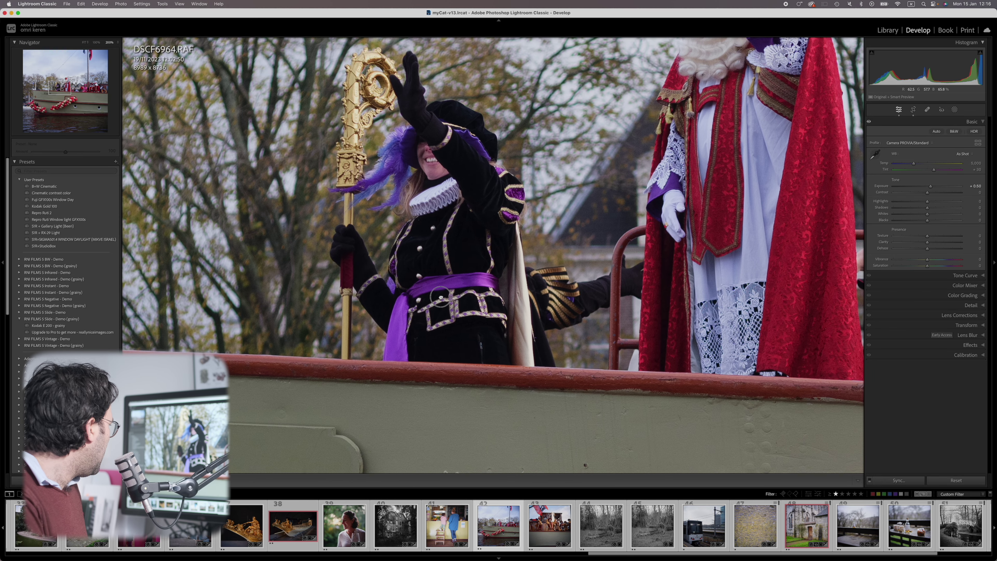
pyautogui.moveTo(450, 310); pyautogui.dragTo(473, 184)
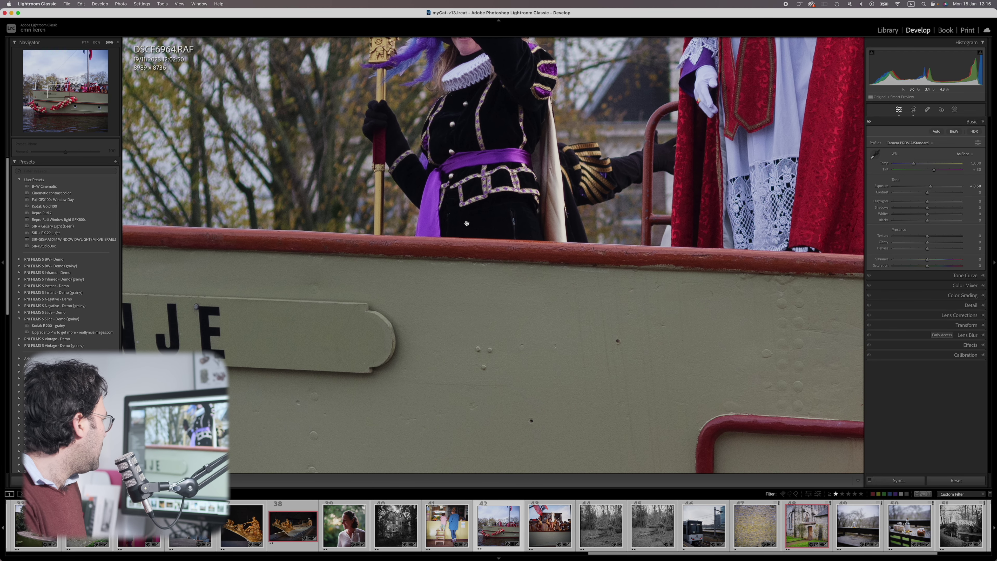
pyautogui.scroll(10, 507, 223)
pyautogui.hscroll(5, 508, 223)
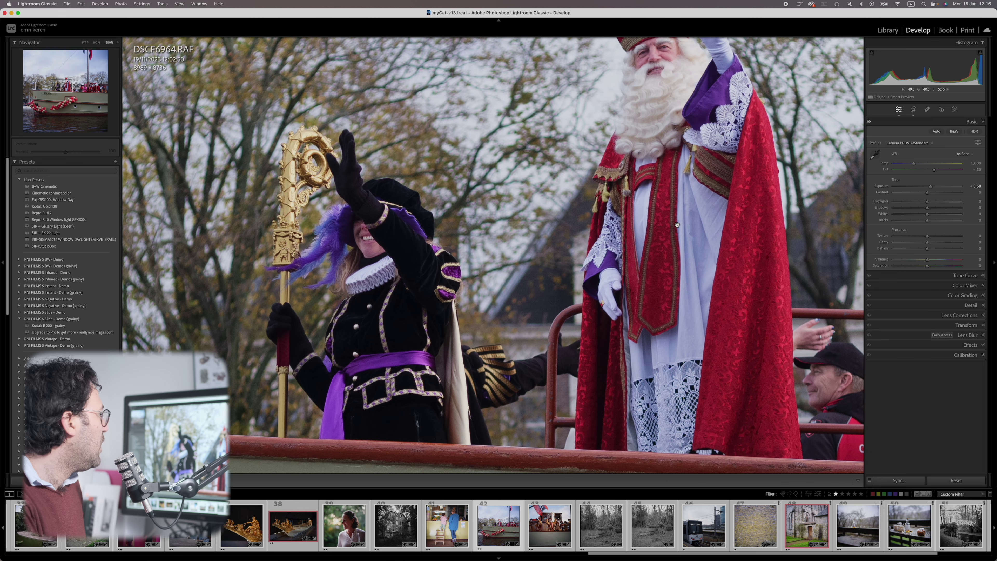
pyautogui.click(677, 224)
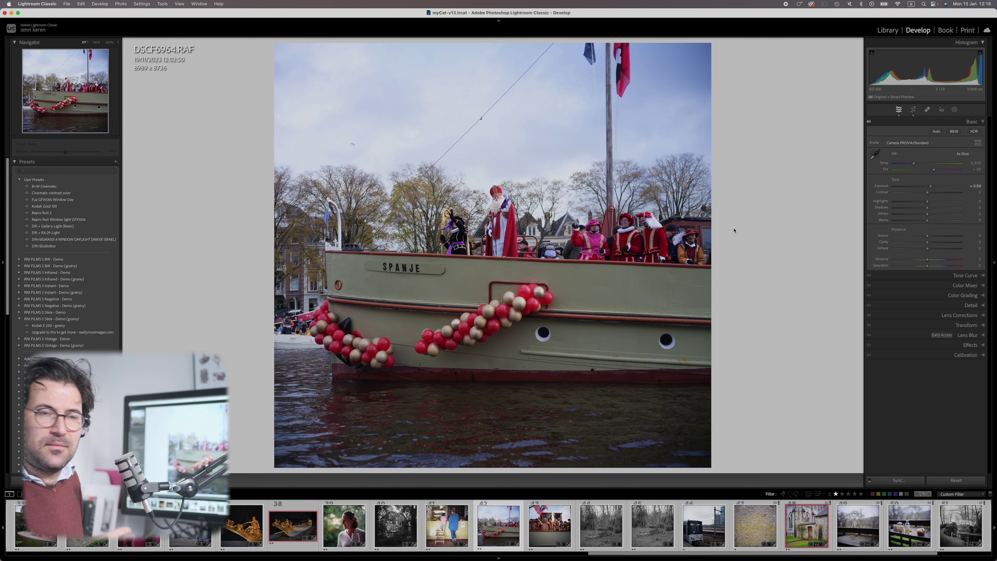
# Open DSCF7772.RAF and inspect the stone wall, roof tiles, wooden door and plants up close for sharpness.
pyautogui.press('Right')
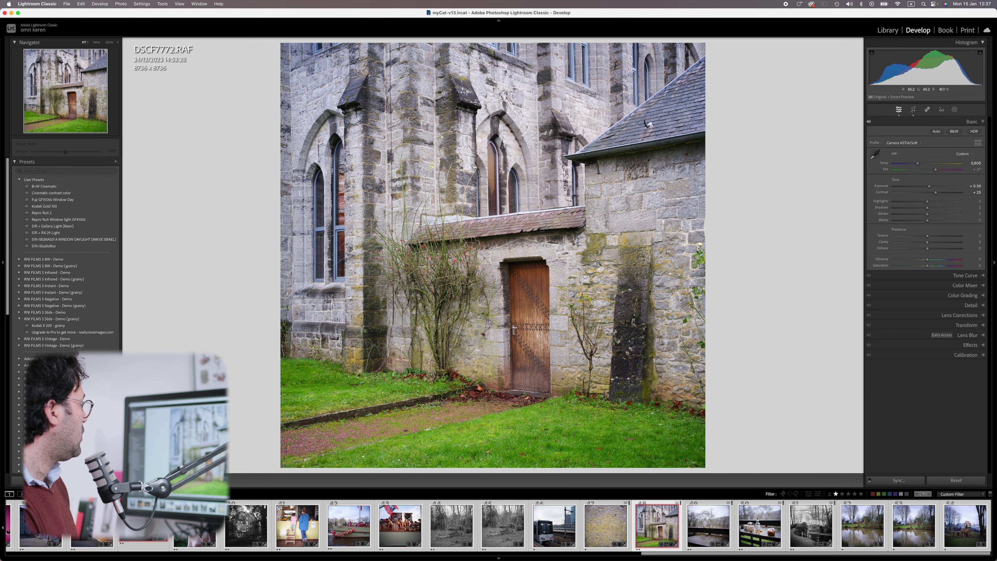
pyautogui.click(613, 240)
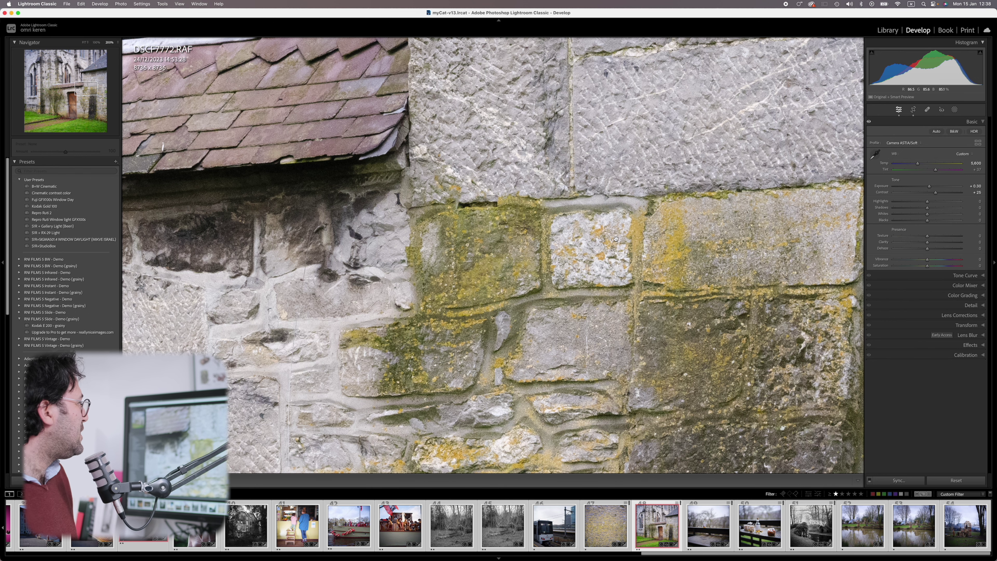
pyautogui.scroll(-5, 550, 307)
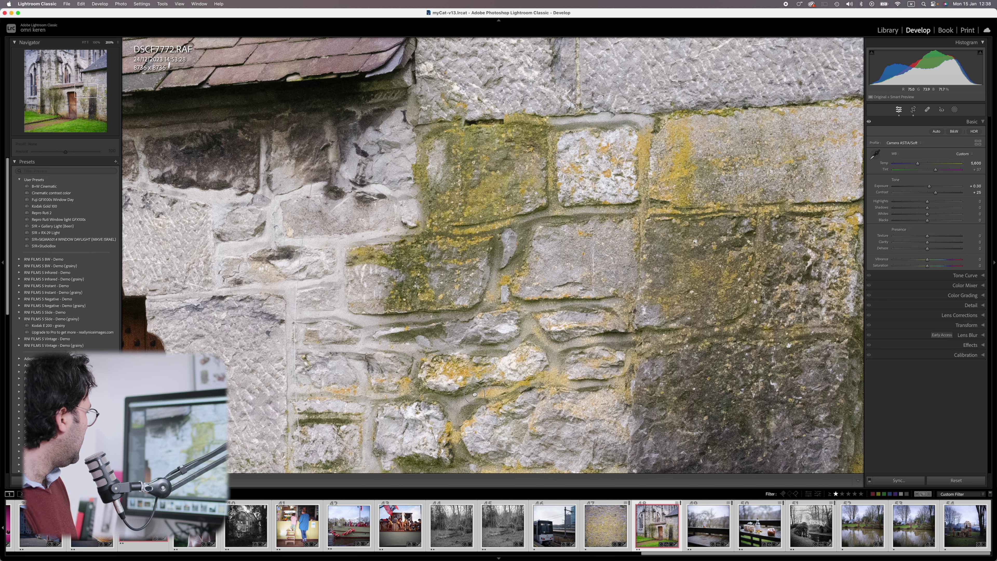
pyautogui.moveTo(469, 399); pyautogui.dragTo(474, 323)
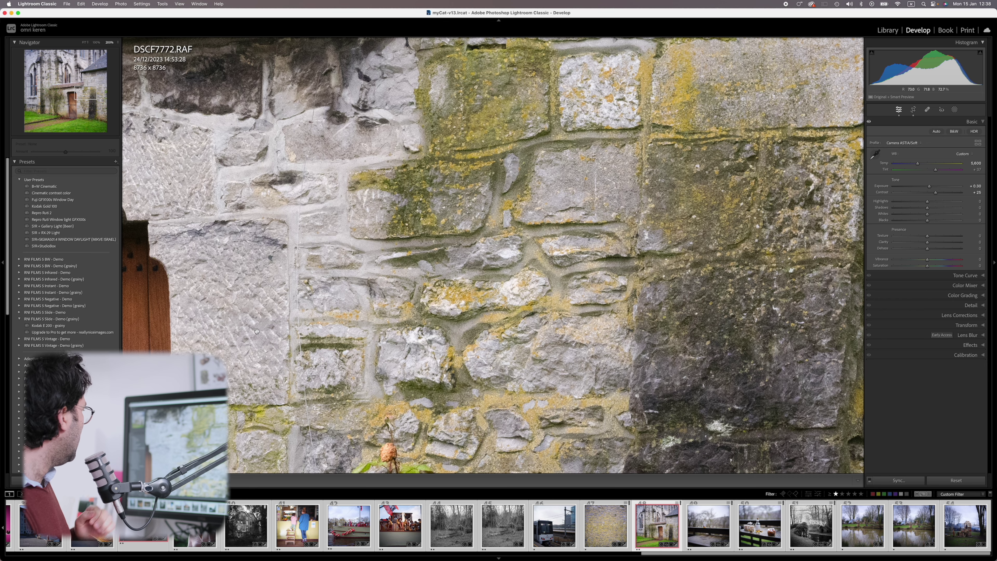
pyautogui.moveTo(332, 332); pyautogui.dragTo(328, 330)
pyautogui.hscroll(-5, 328, 330)
pyautogui.scroll(-2, 328, 330)
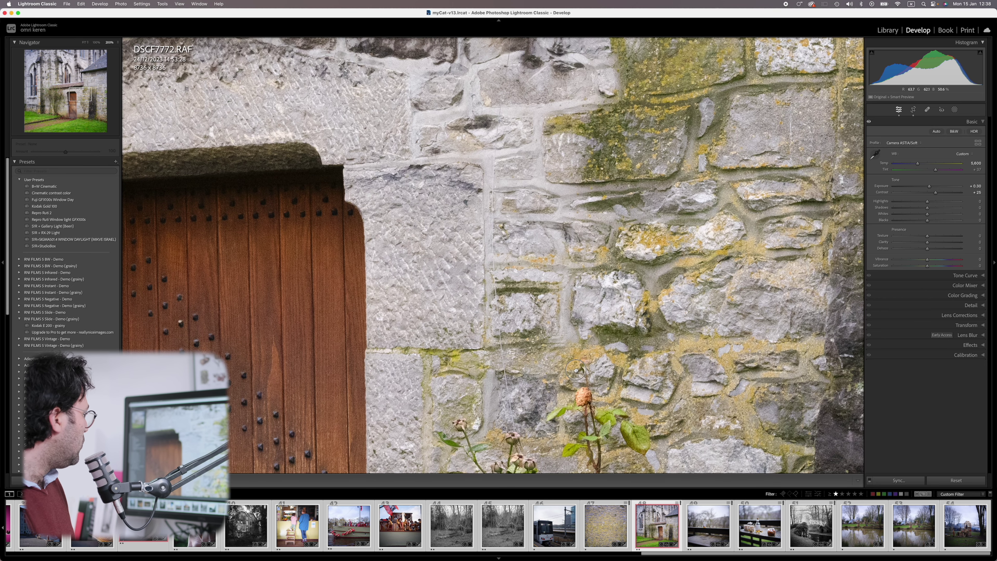
pyautogui.scroll(-5, 536, 262)
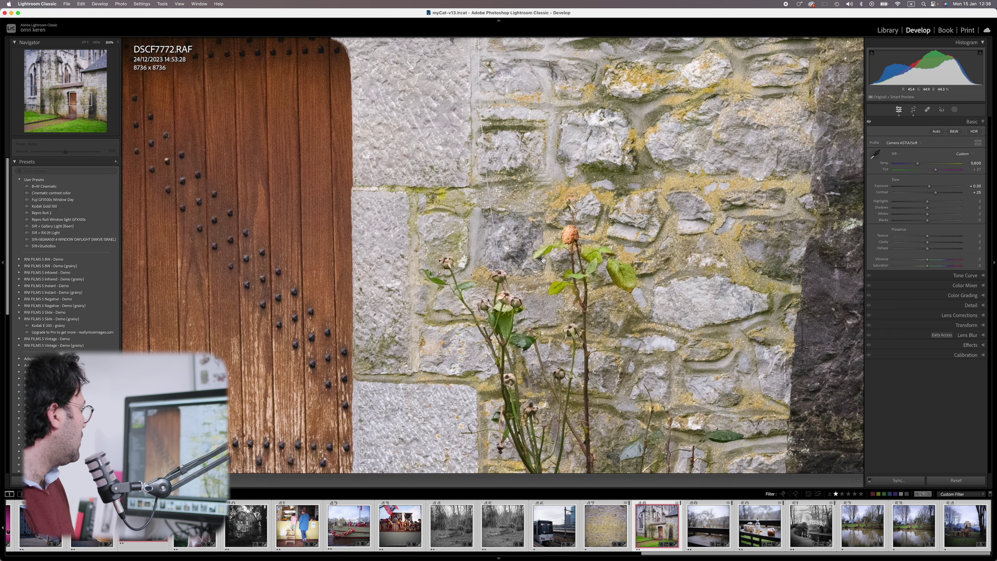
pyautogui.moveTo(611, 217); pyautogui.dragTo(445, 467)
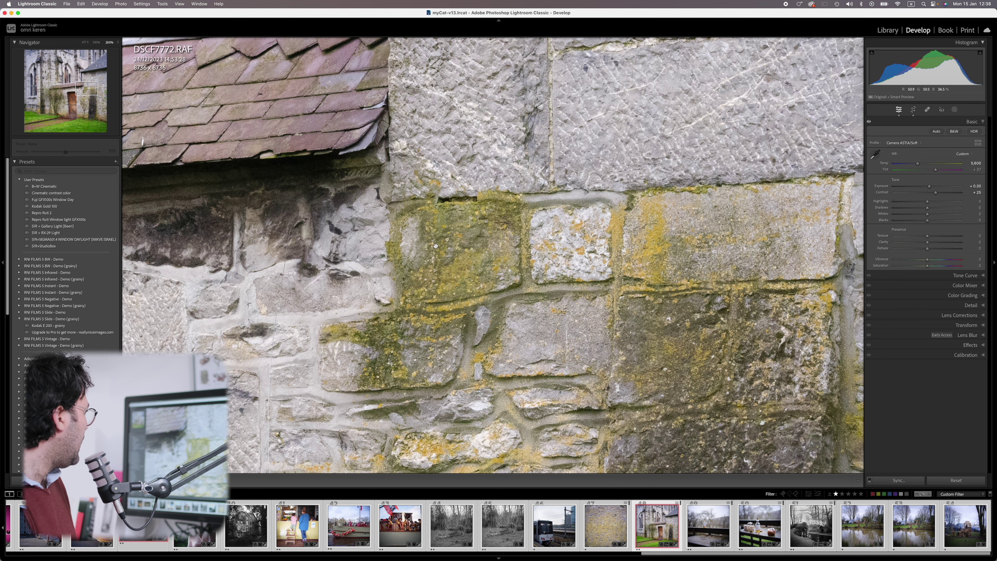
pyautogui.moveTo(435, 242); pyautogui.dragTo(490, 310)
pyautogui.moveTo(457, 192); pyautogui.dragTo(402, 266)
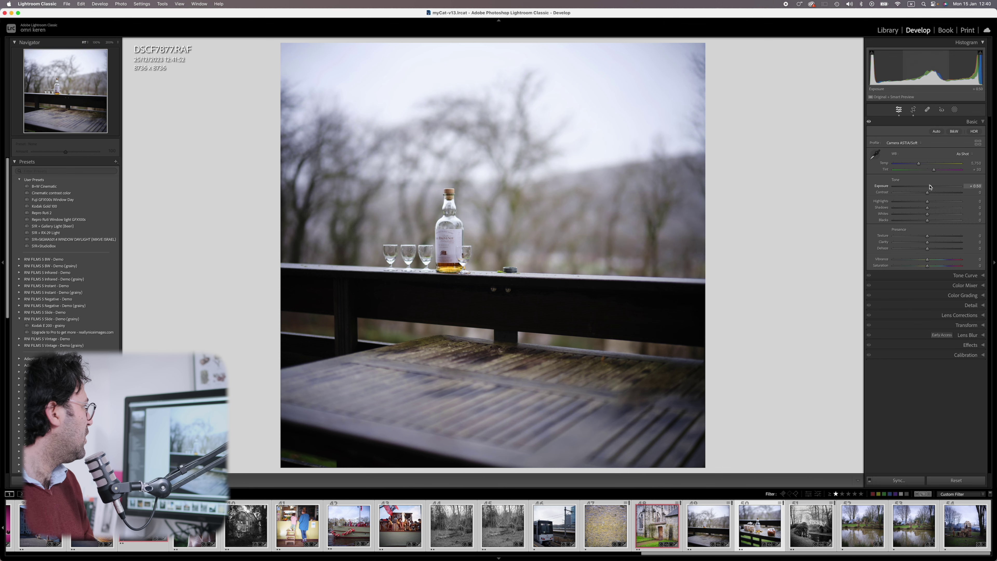
# Open the bridge photo DSCF8174.RAF and try the Camera ACROS profile on it.
pyautogui.press('Right')
pyautogui.press('Right')
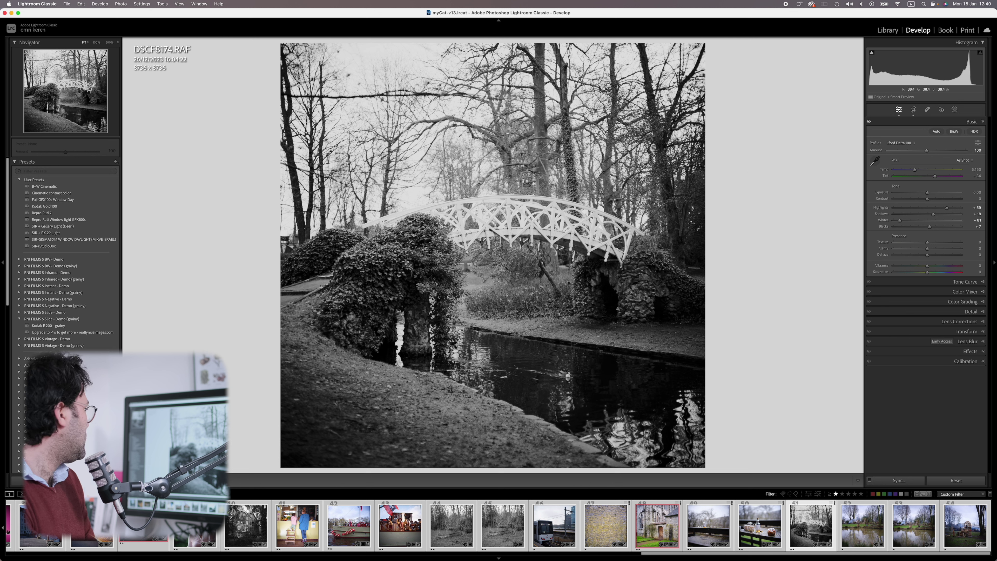
pyautogui.click(901, 143)
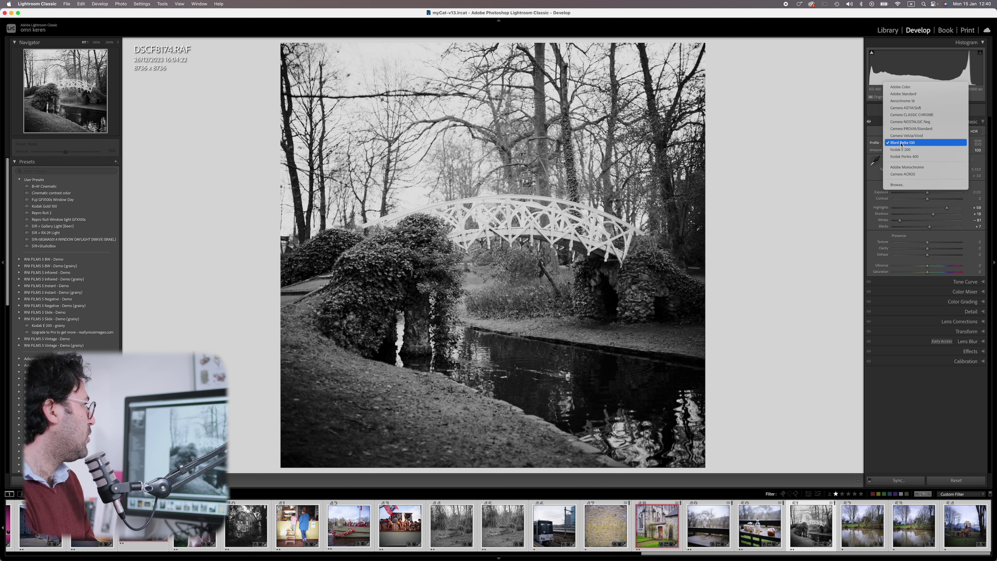
pyautogui.click(909, 174)
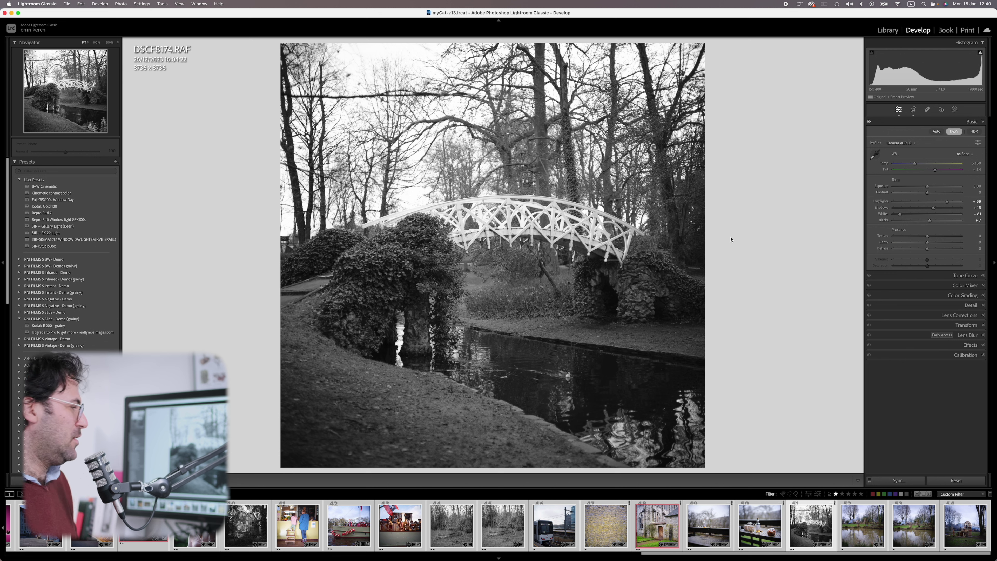
# Restore the Ilford Delta 100 profile on DSCF8174.RAF, try a stronger profile amount, and set it back to 100.
pyautogui.click(915, 143)
pyautogui.click(910, 111)
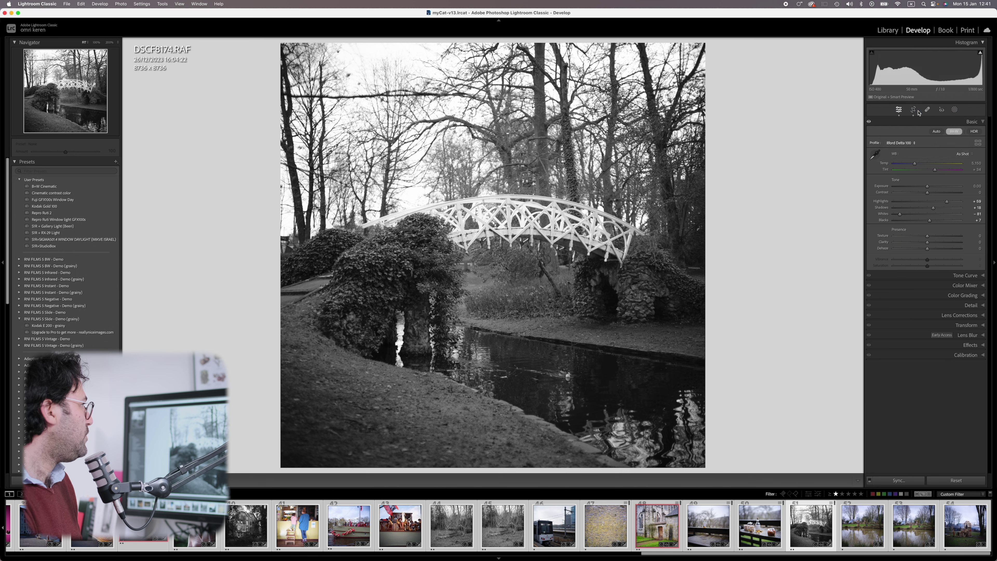
pyautogui.moveTo(926, 152); pyautogui.dragTo(948, 150)
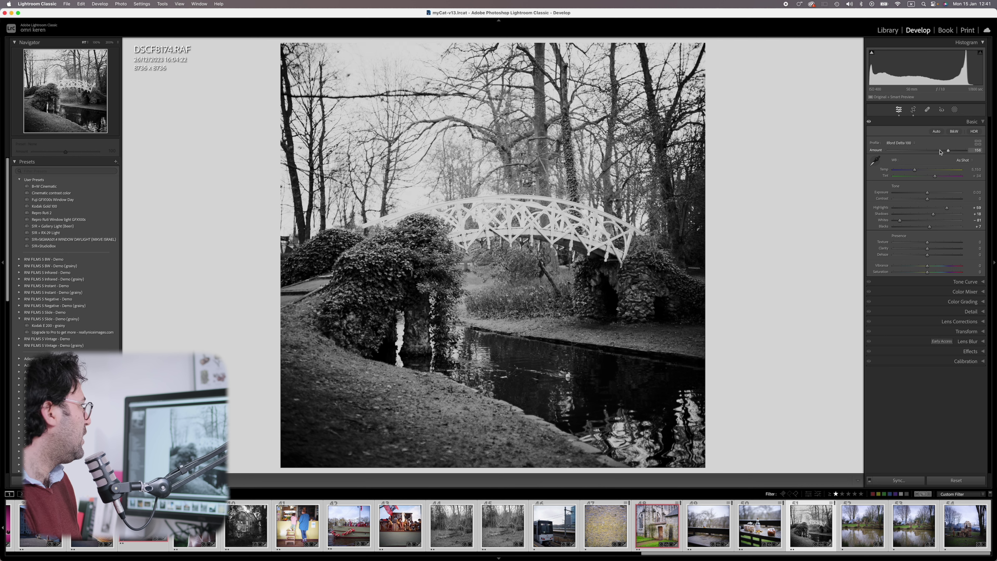
pyautogui.moveTo(940, 153)
pyautogui.mouseDown()
pyautogui.moveTo(881, 152)
pyautogui.moveTo(926, 152)
pyautogui.mouseUp()
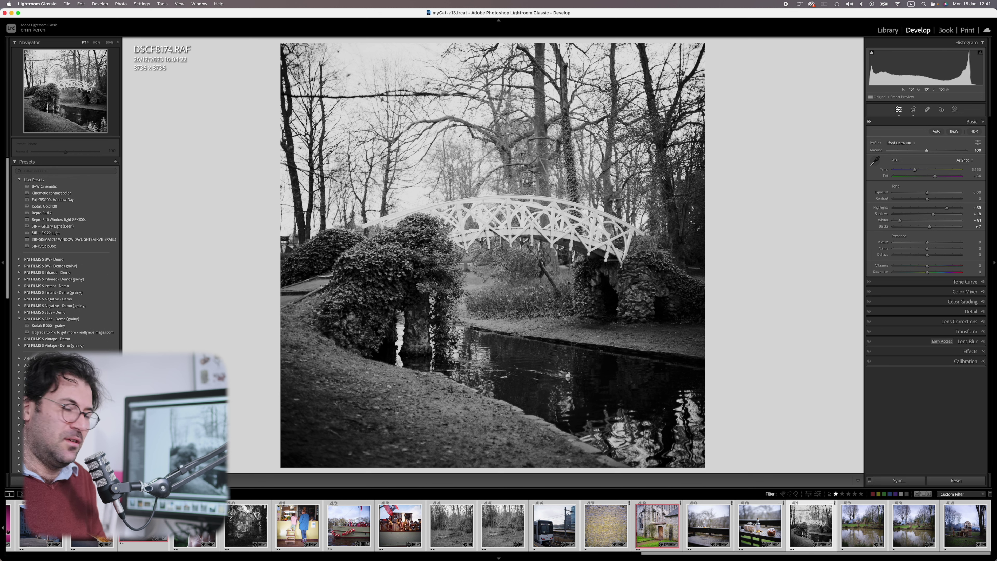
# Compare the pond photos DSCF8674.RAF and DSCF8676.RAF by switching back and forth between them.
pyautogui.press('Right')
pyautogui.press('Right')
pyautogui.press('Right')
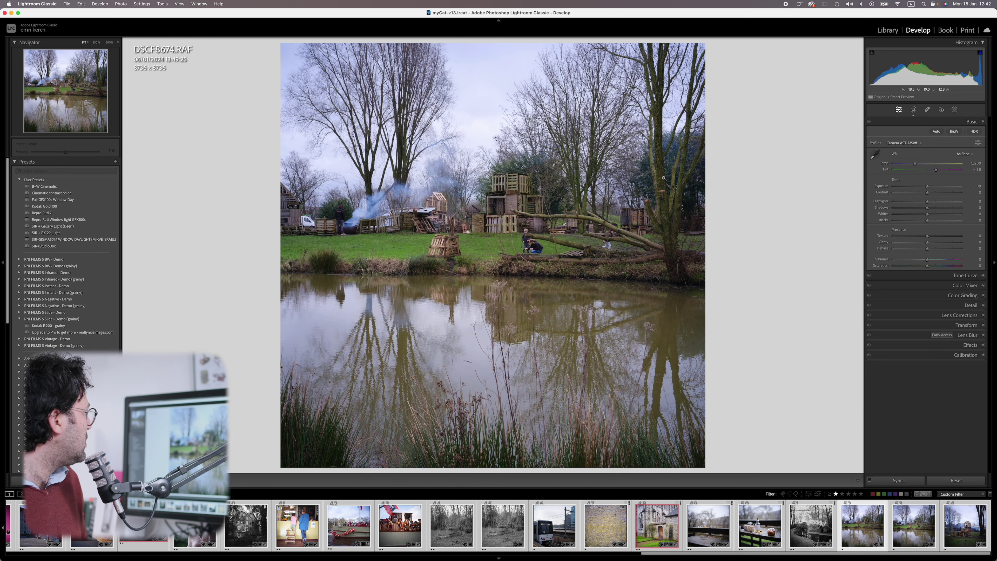
pyautogui.press('Right')
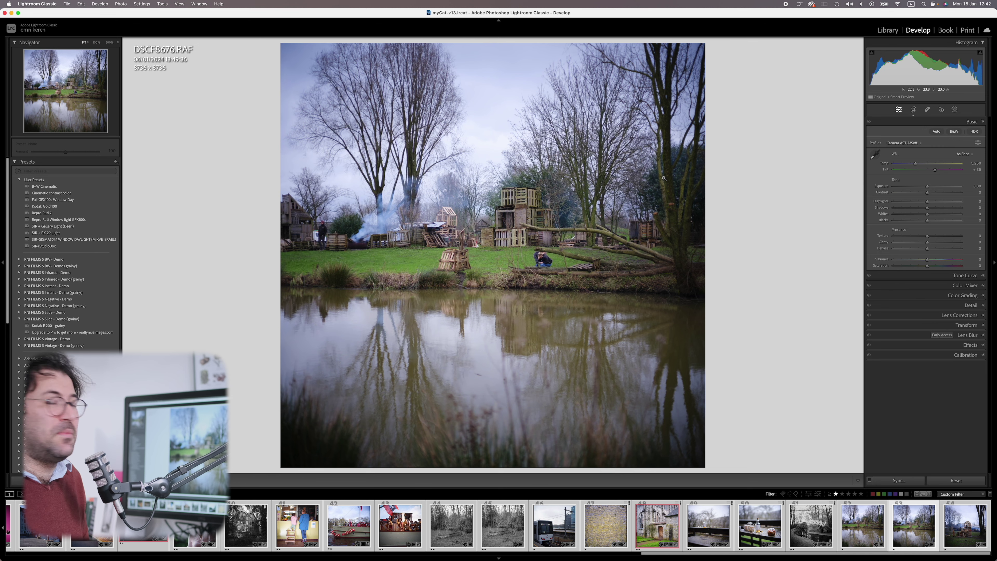
pyautogui.press('Left')
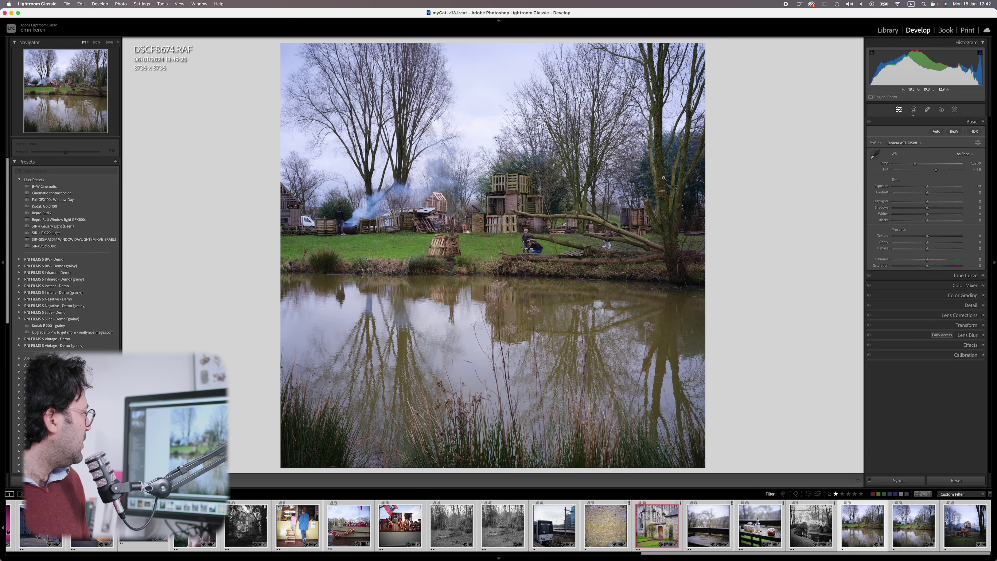
pyautogui.press('Right')
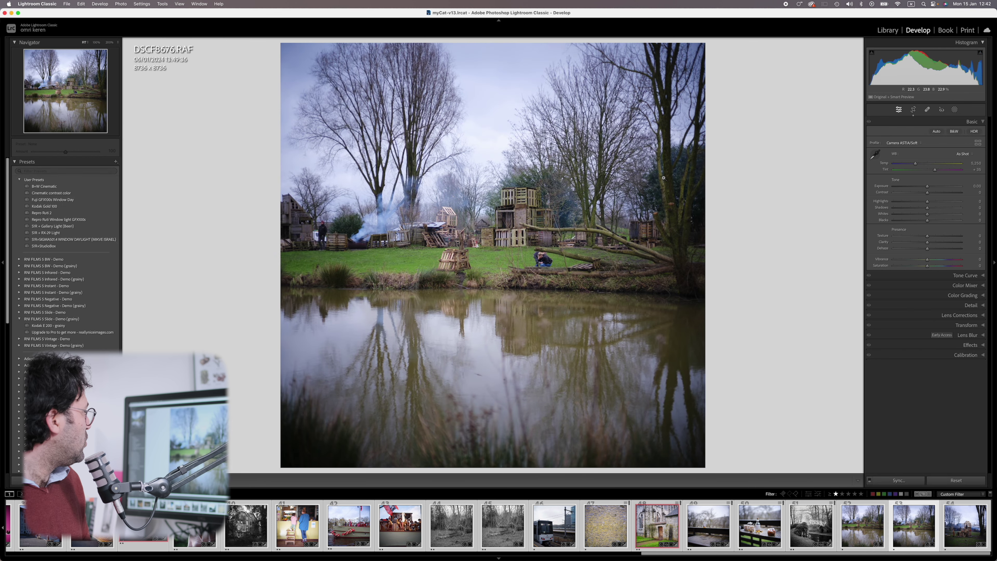
pyautogui.press('Left')
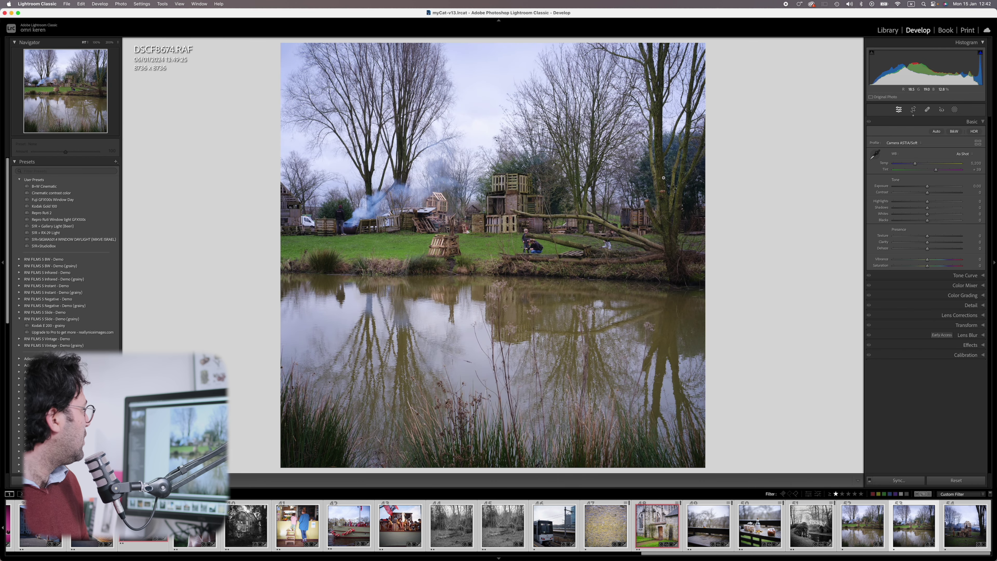